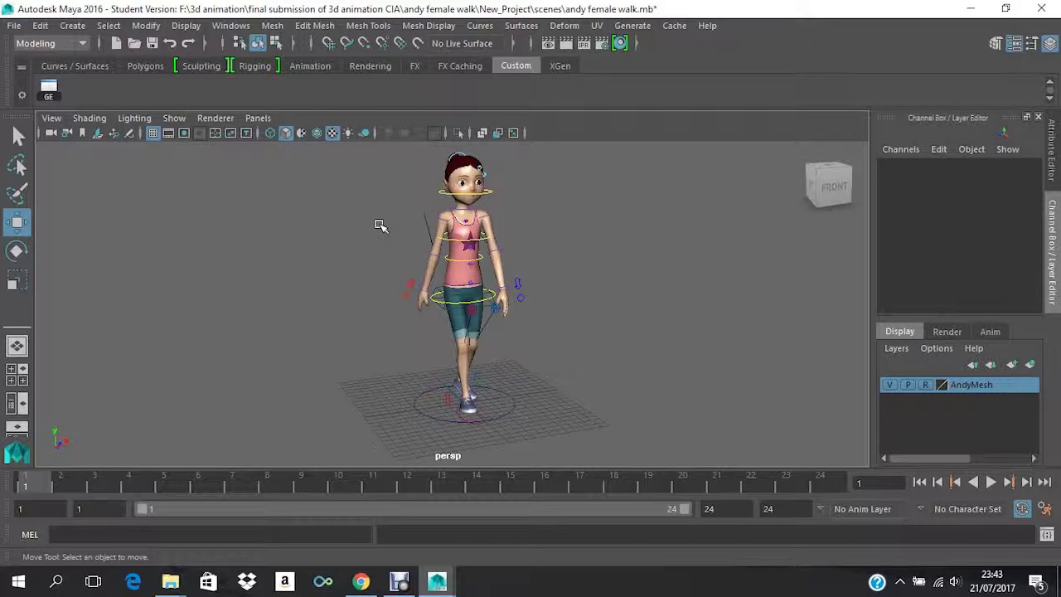
# - Play the walk cycle from a right-side view and stop it at frame 23
pyautogui.keyDown('alt'); pyautogui.moveTo(380, 226); pyautogui.dragTo(201, 224); pyautogui.keyUp('alt')
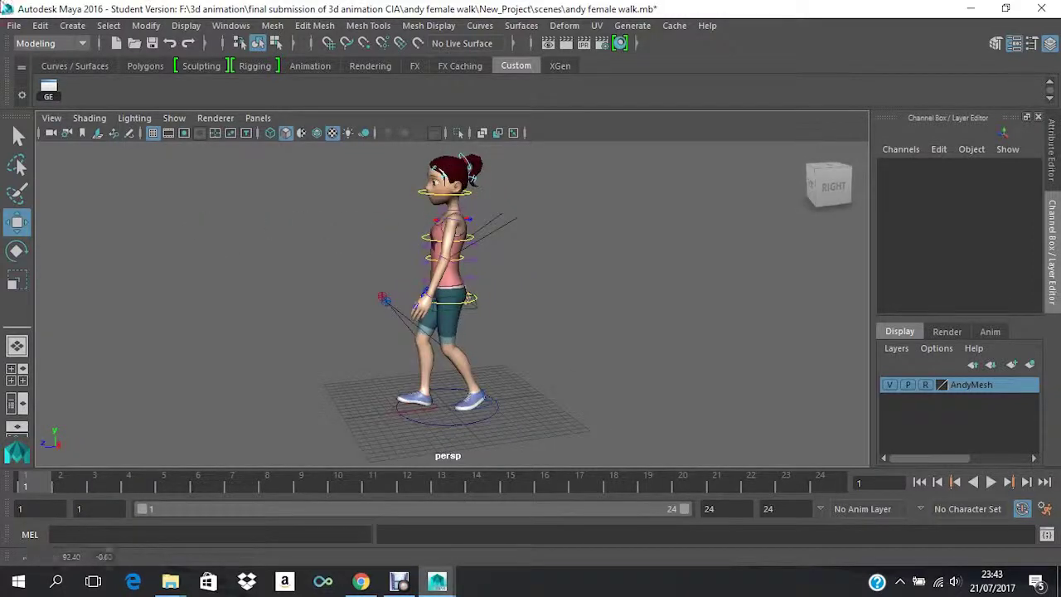
pyautogui.keyDown('alt'); pyautogui.moveTo(409, 427); pyautogui.dragTo(529, 448); pyautogui.keyUp('alt')
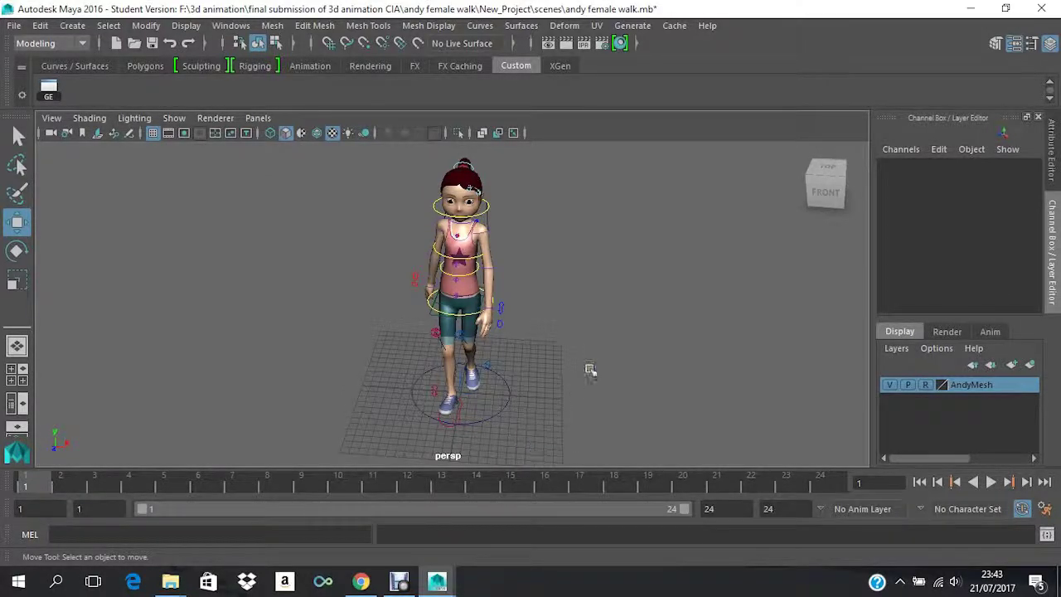
pyautogui.keyDown('alt'); pyautogui.moveTo(627, 365); pyautogui.dragTo(649, 359); pyautogui.keyUp('alt')
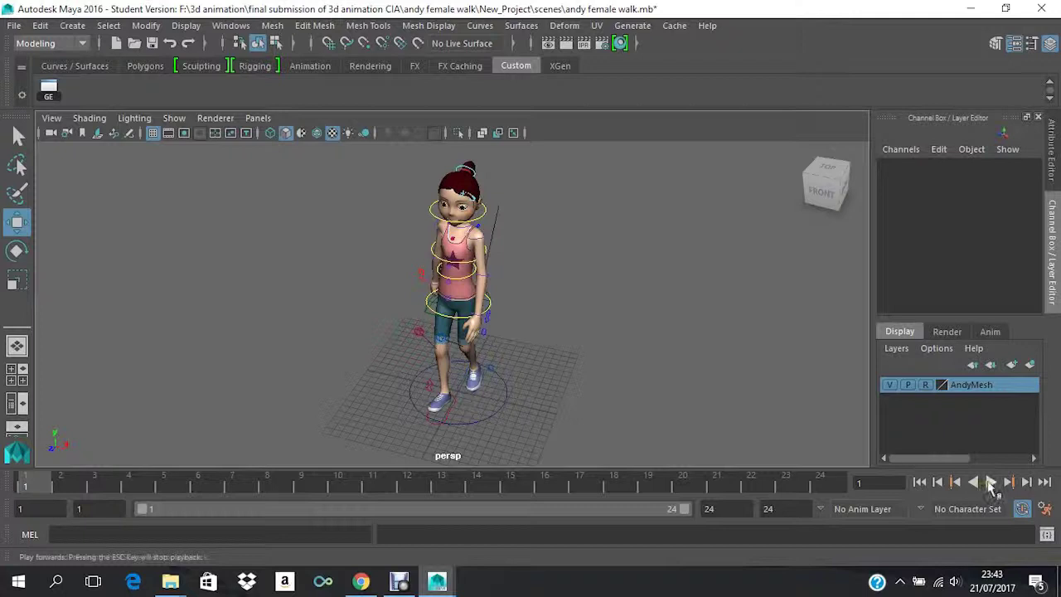
pyautogui.click(991, 481)
pyautogui.keyDown('alt'); pyautogui.moveTo(270, 321); pyautogui.dragTo(539, 290); pyautogui.keyUp('alt')
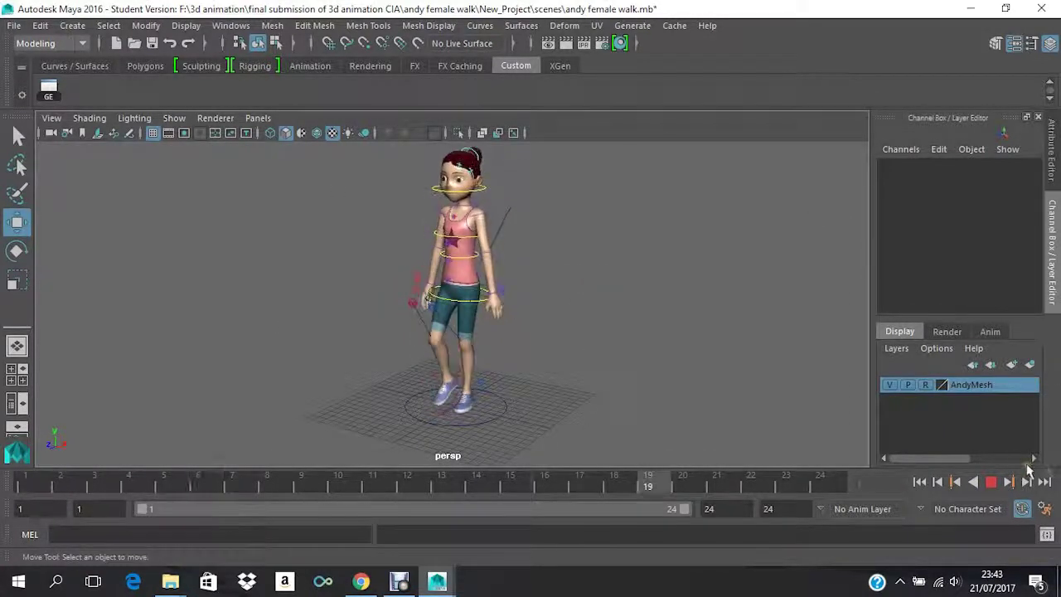
pyautogui.click(991, 482)
# - Orbit around the paused character from front and both sides, then pan her lower
pyautogui.keyDown('alt'); pyautogui.moveTo(647, 367); pyautogui.dragTo(756, 365); pyautogui.keyUp('alt')
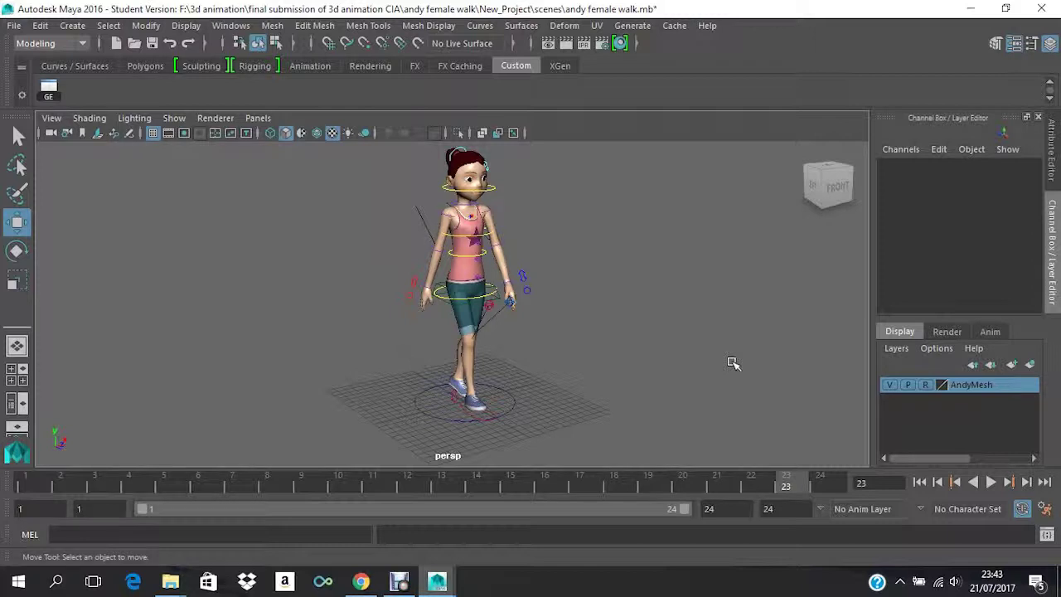
pyautogui.keyDown('alt'); pyautogui.moveTo(722, 360); pyautogui.dragTo(540, 360); pyautogui.keyUp('alt')
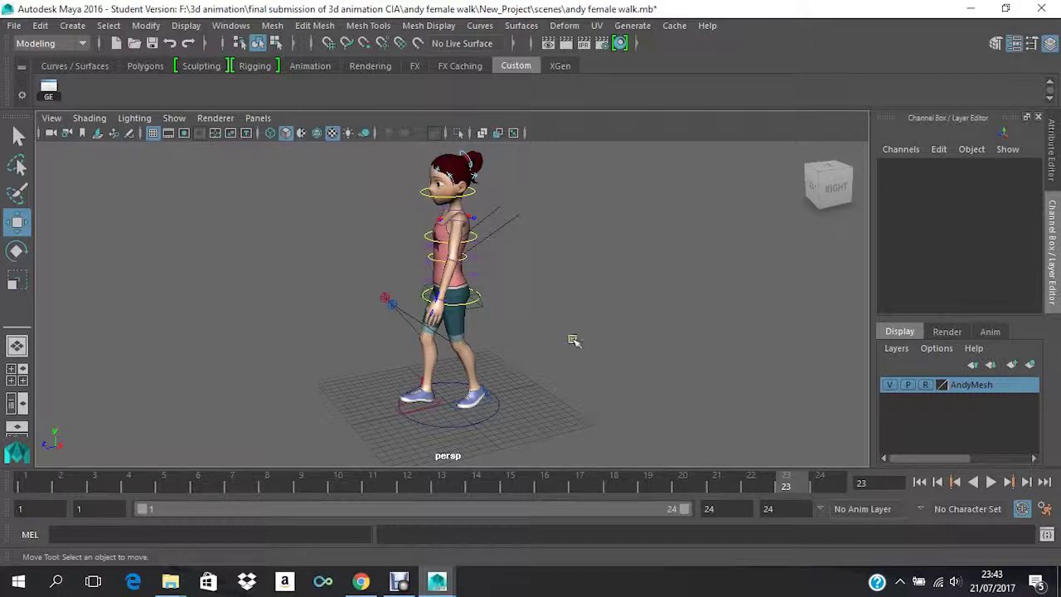
pyautogui.keyDown('alt'); pyautogui.moveTo(573, 341); pyautogui.dragTo(745, 337); pyautogui.keyUp('alt')
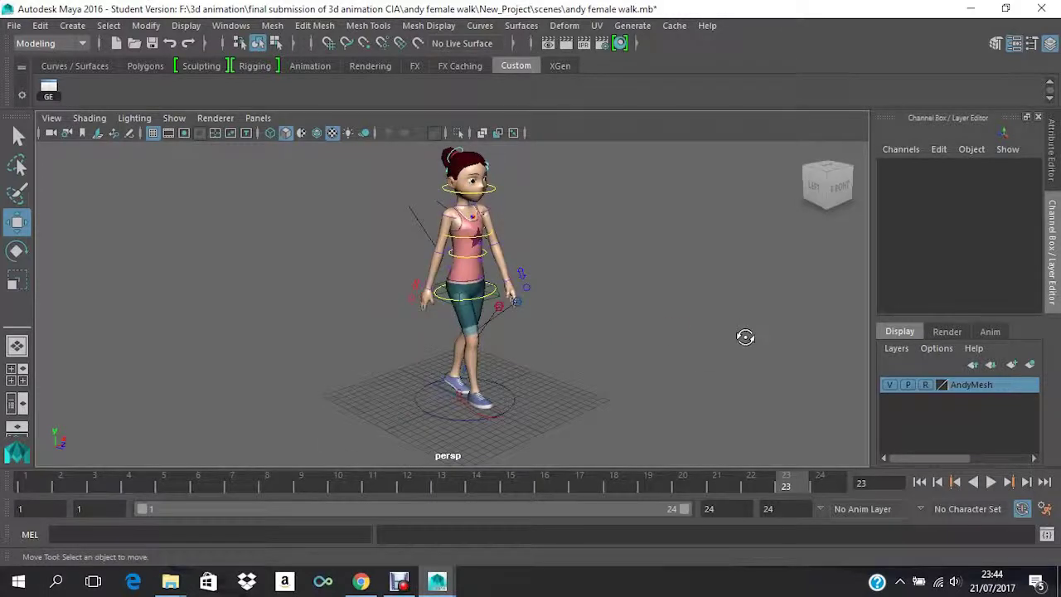
pyautogui.moveTo(745, 336)
pyautogui.keyDown('alt'); pyautogui.mouseDown()
pyautogui.moveTo(754, 336)
pyautogui.moveTo(525, 337)
pyautogui.moveTo(734, 367)
pyautogui.moveTo(729, 328)
pyautogui.mouseUp(); pyautogui.keyUp('alt')
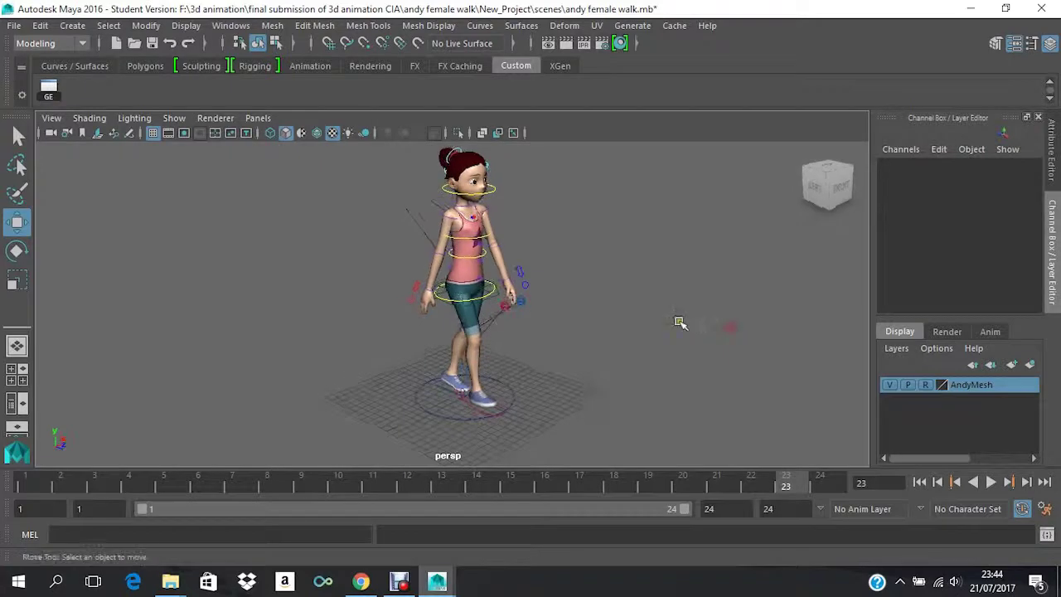
pyautogui.keyDown('alt'); pyautogui.moveTo(678, 320); pyautogui.dragTo(681, 343, button='middle'); pyautogui.keyUp('alt')
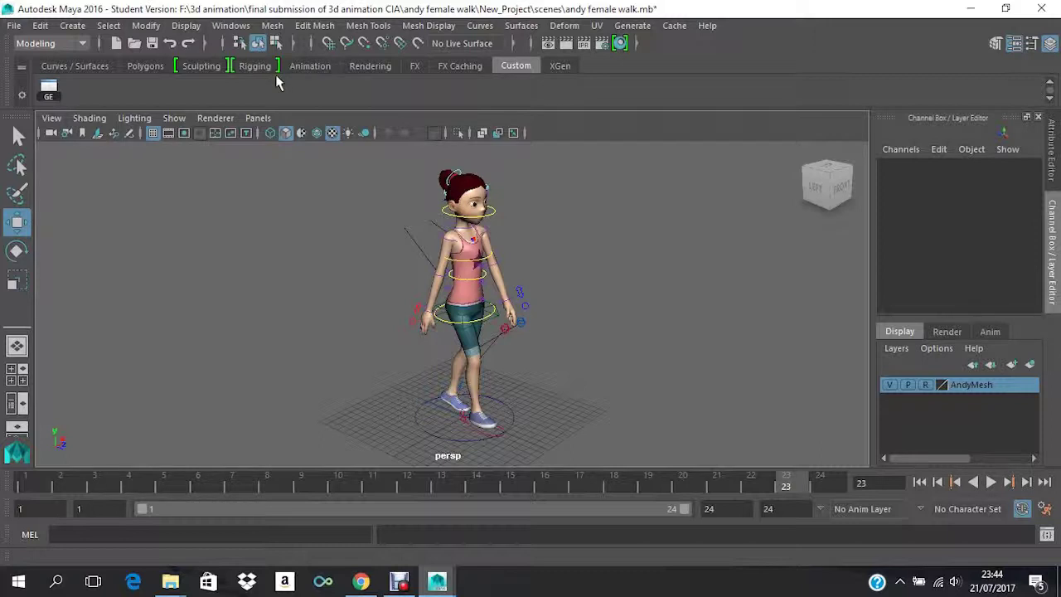
# - Tick Loaded and Auto load for animImportExport.mll in the Plug-in Manager, then close it
pyautogui.click(247, 28)
pyautogui.moveTo(315, 128)
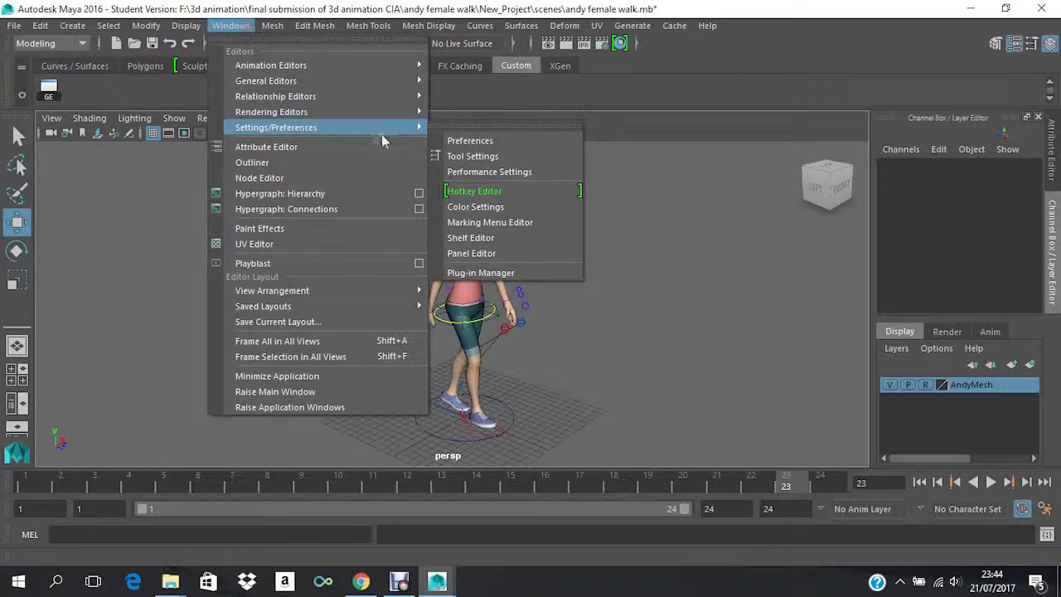
pyautogui.click(503, 276)
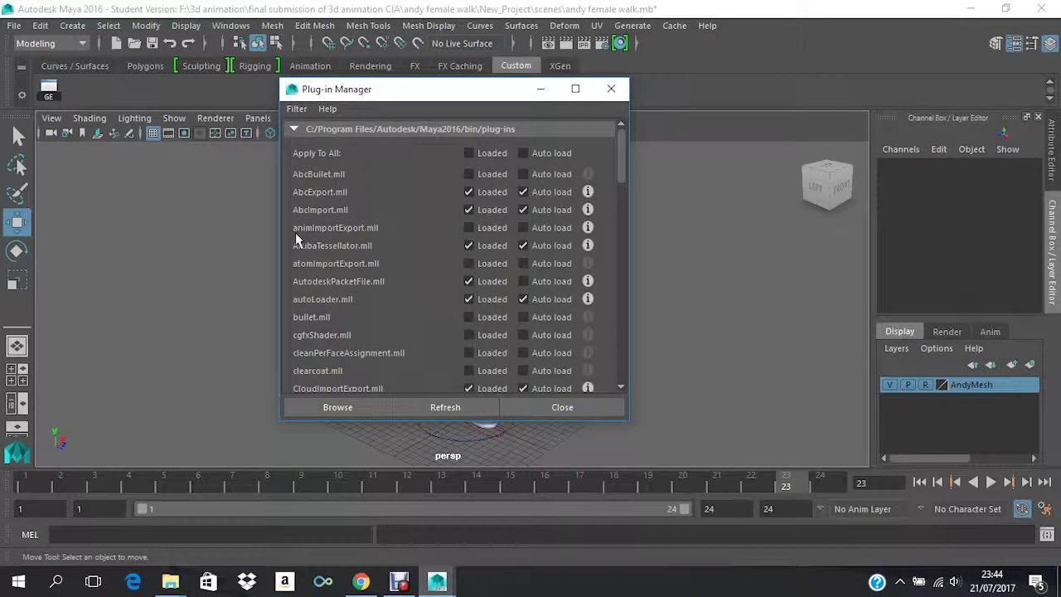
pyautogui.click(468, 227)
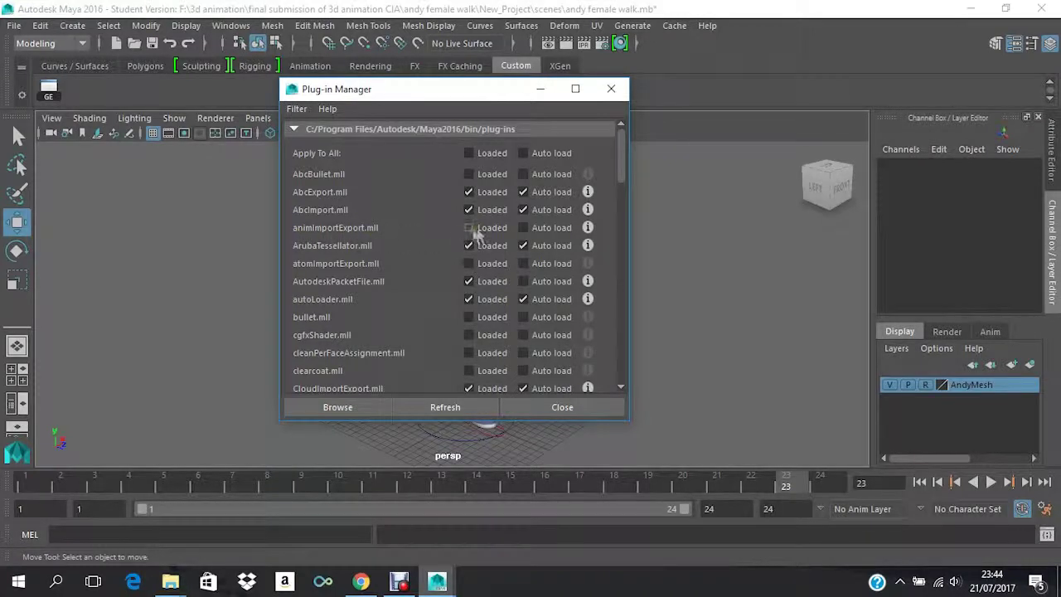
pyautogui.click(525, 228)
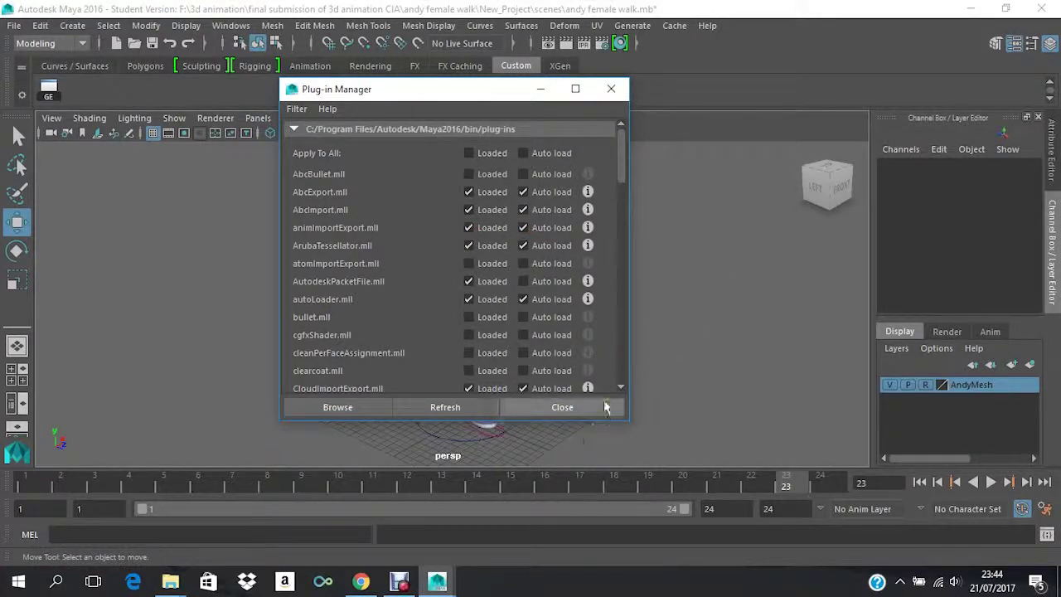
pyautogui.click(605, 407)
# - Swing to a centred front view and select the andy_world control at her feet
pyautogui.keyDown('alt'); pyautogui.moveTo(762, 398); pyautogui.dragTo(639, 374); pyautogui.keyUp('alt')
pyautogui.keyDown('alt'); pyautogui.moveTo(667, 367); pyautogui.dragTo(702, 342, button='right'); pyautogui.keyUp('alt')
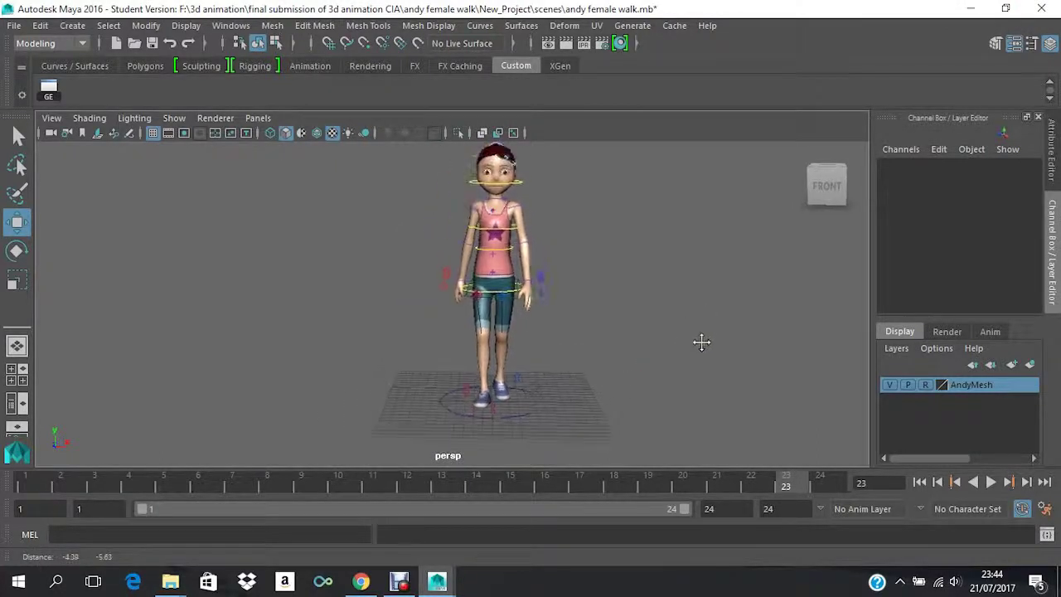
pyautogui.keyDown('alt'); pyautogui.moveTo(701, 342); pyautogui.dragTo(490, 425, button='middle'); pyautogui.keyUp('alt')
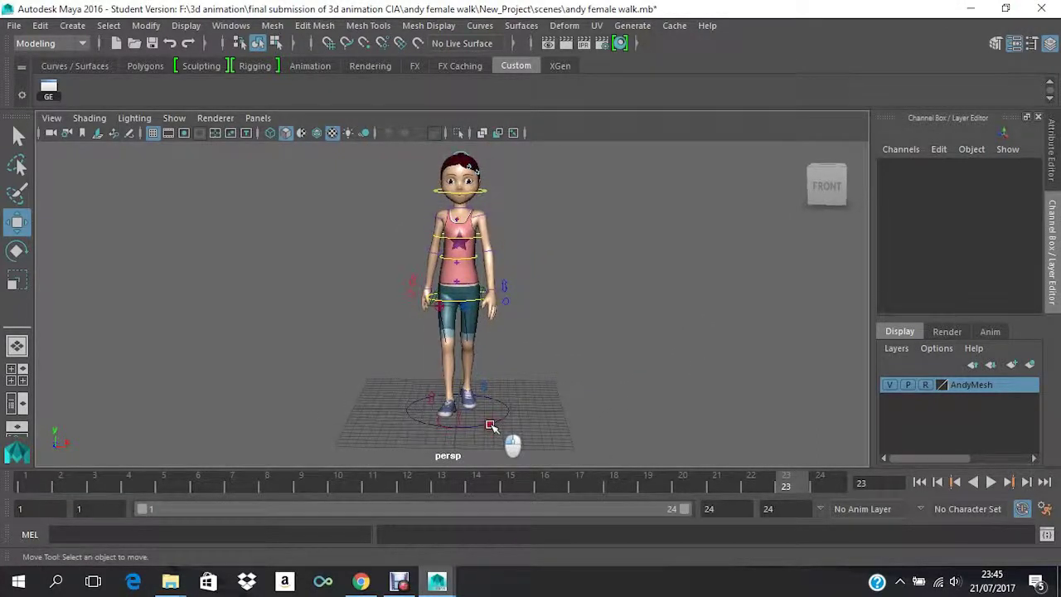
pyautogui.click(491, 425)
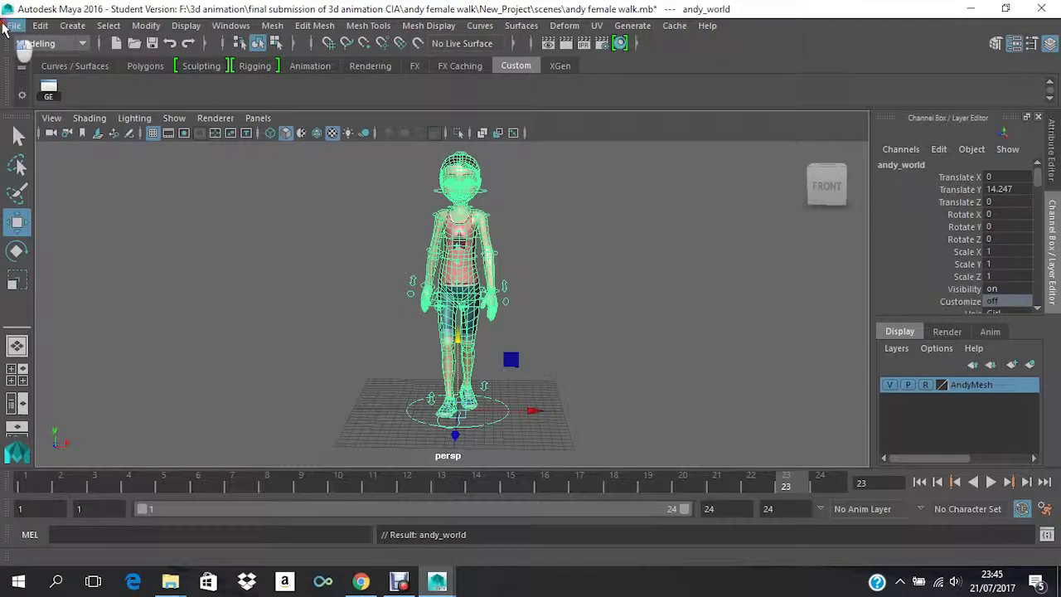
# - Set Export Selection options to file type animExport and time range All, then export
pyautogui.click(39, 25)
pyautogui.click(15, 25)
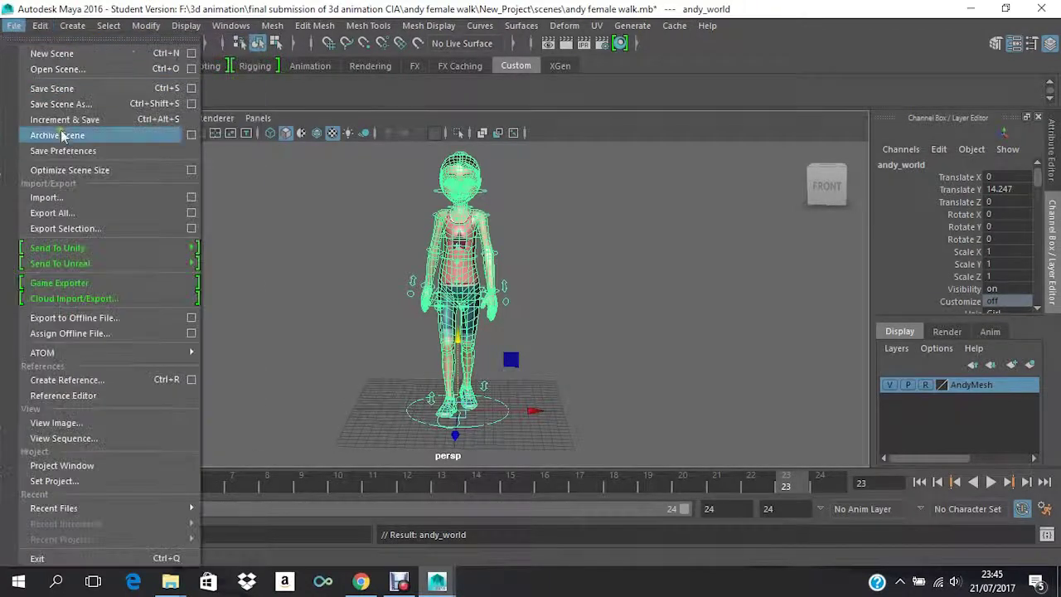
pyautogui.click(191, 229)
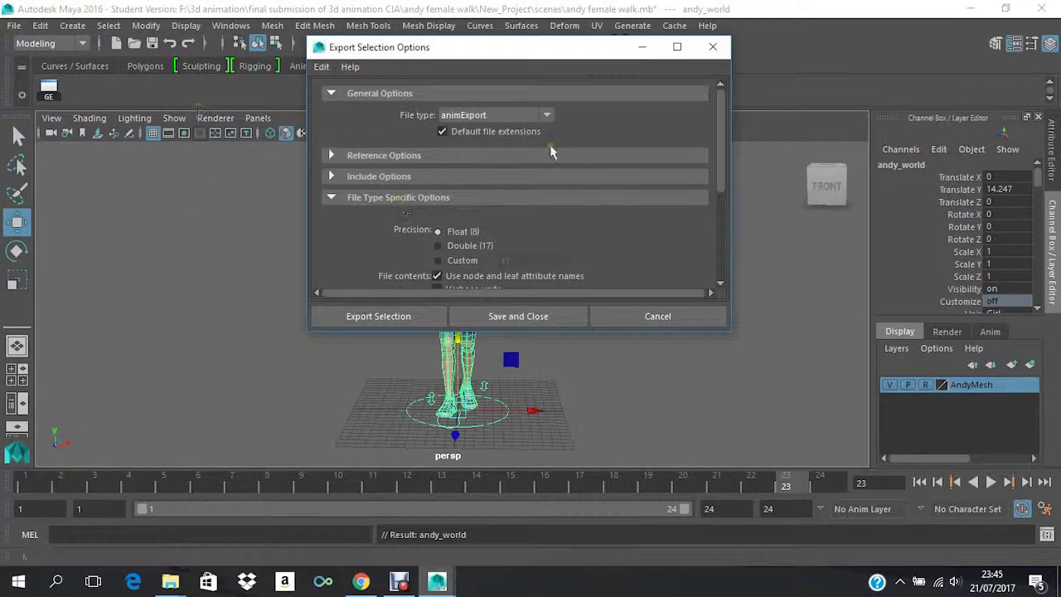
pyautogui.click(520, 114)
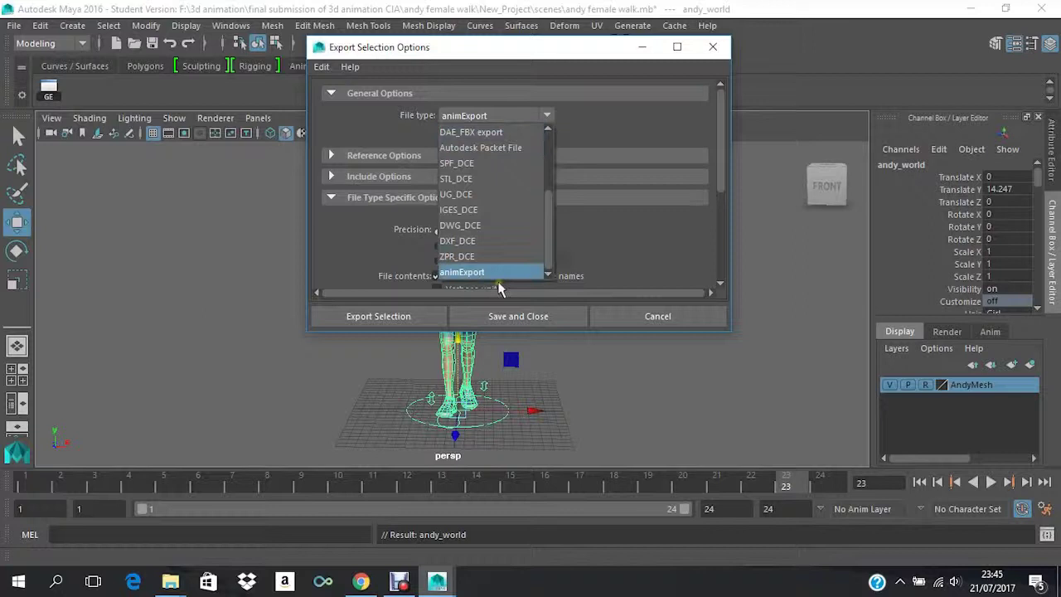
pyautogui.click(498, 282)
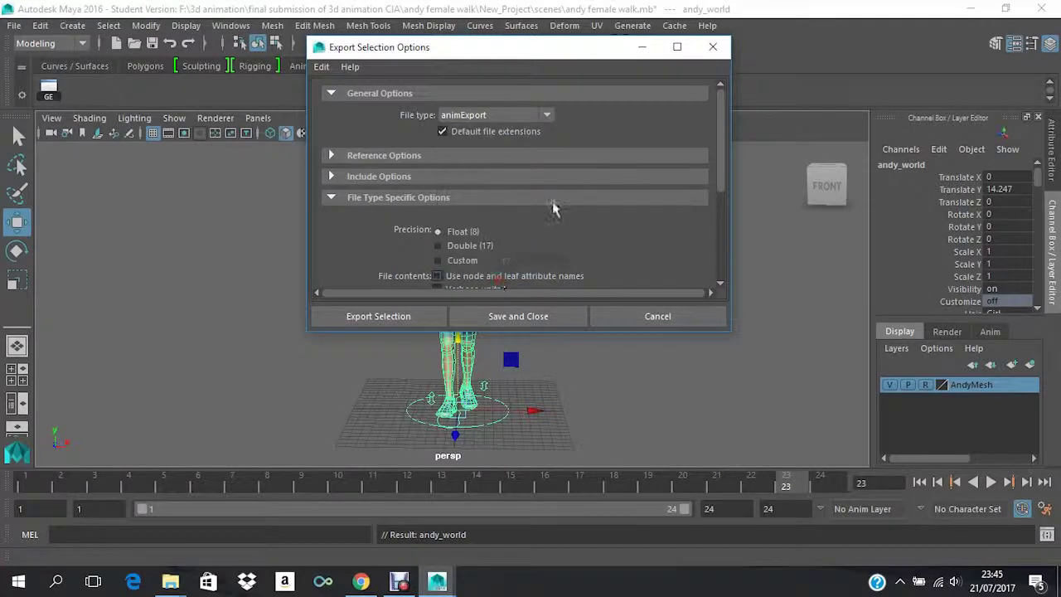
pyautogui.scroll(-2, 552, 201)
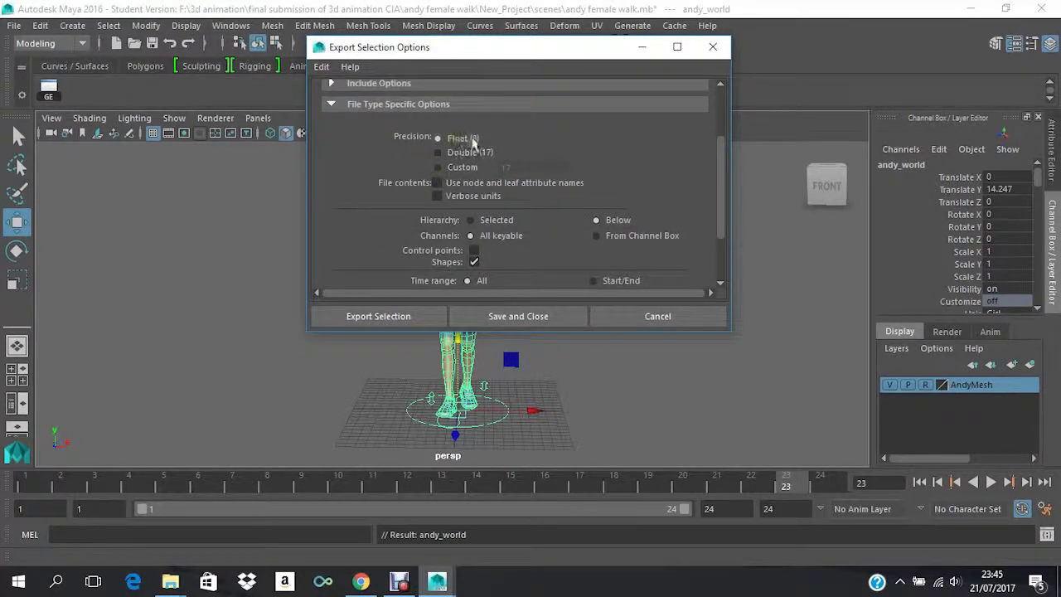
pyautogui.scroll(-2, 594, 155)
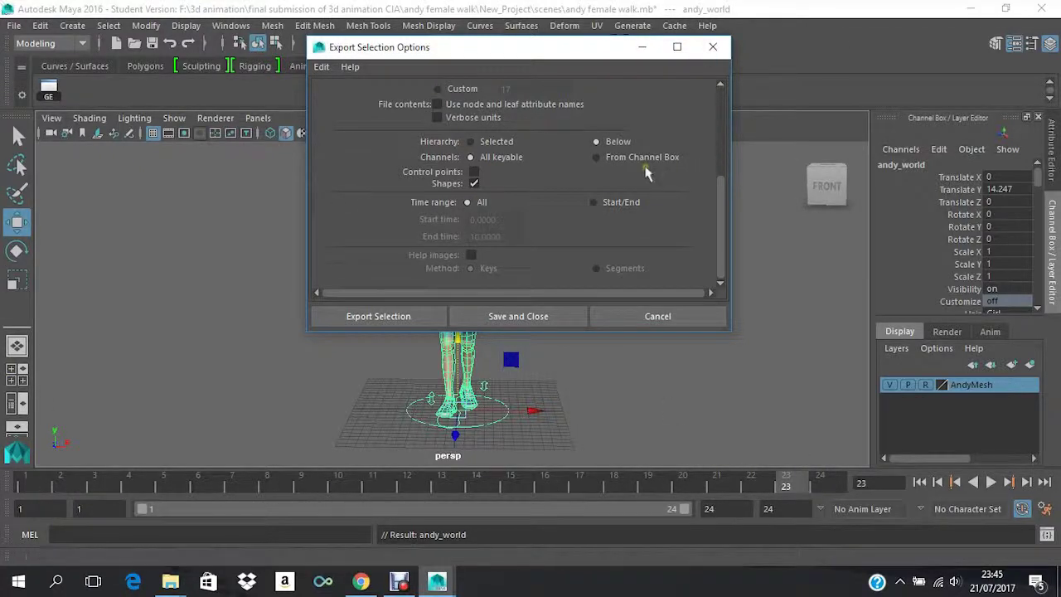
pyautogui.click(593, 203)
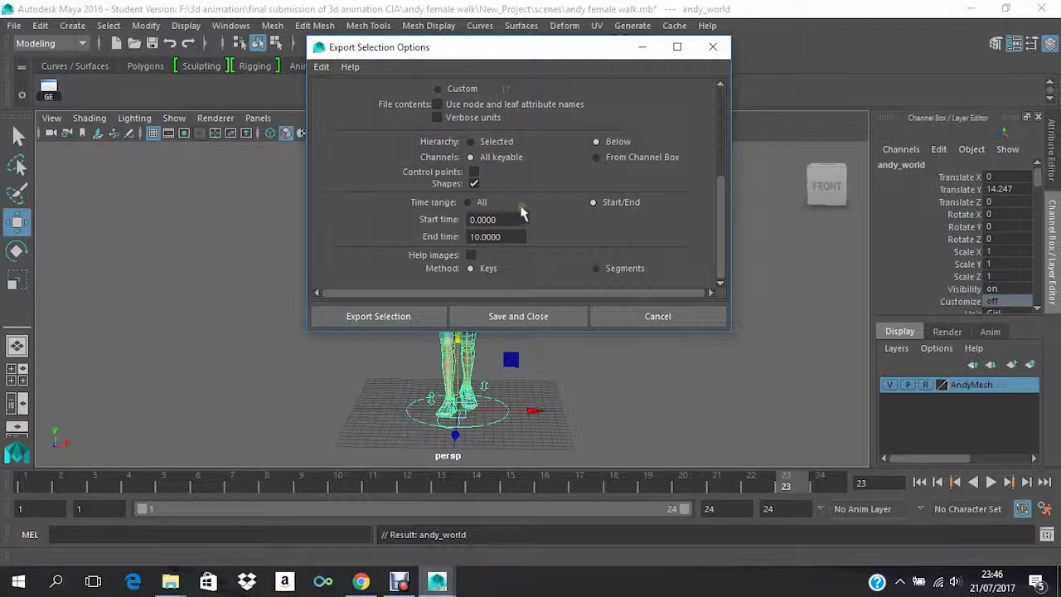
pyautogui.click(469, 202)
pyautogui.click(416, 324)
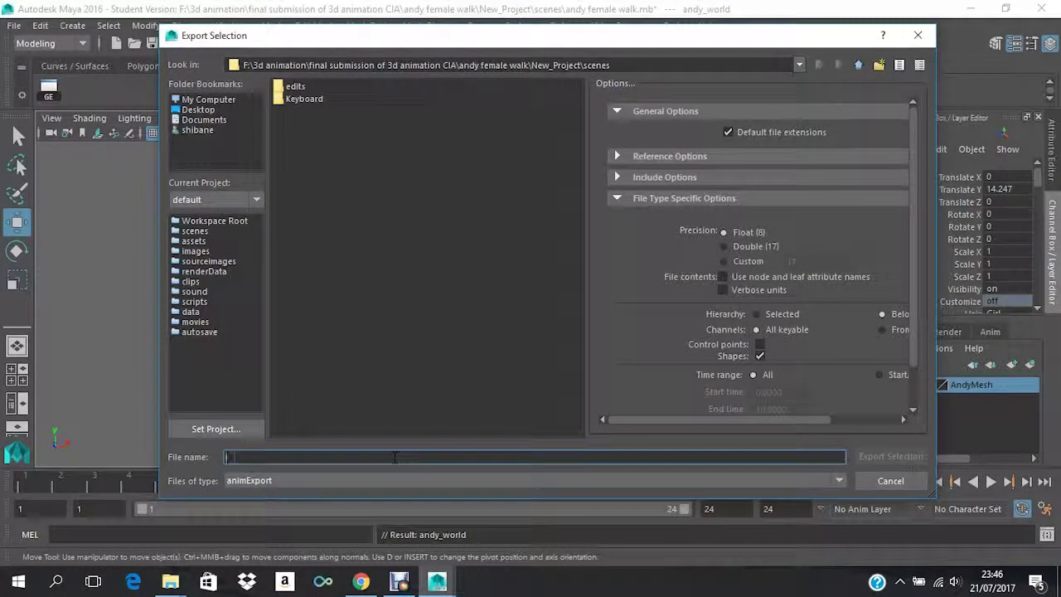
# - Save the exported animation under the name walk, producing walk.anim in the scenes folder
pyautogui.write('walk')
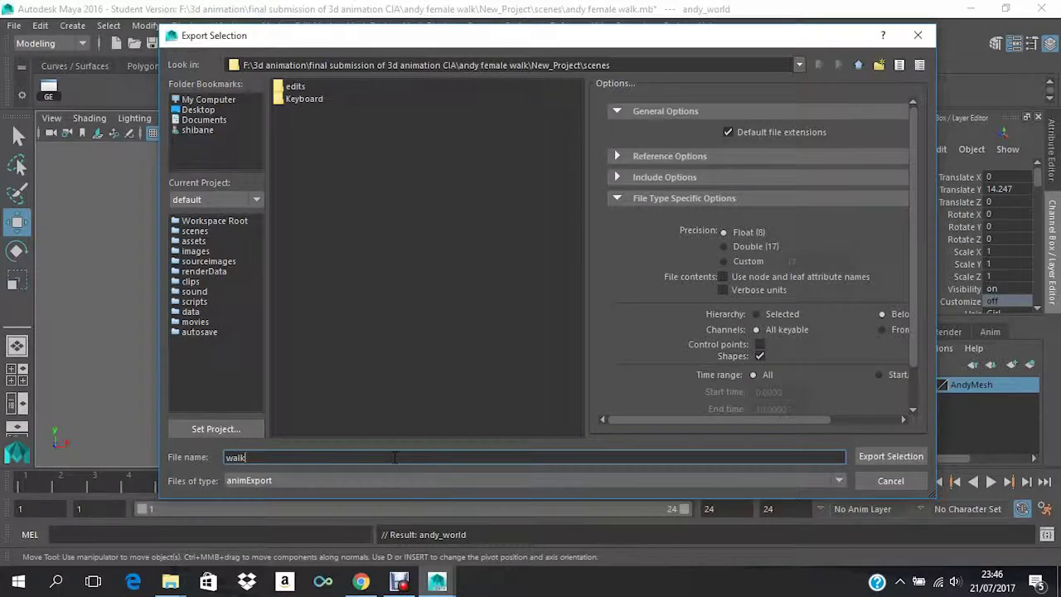
pyautogui.click(864, 458)
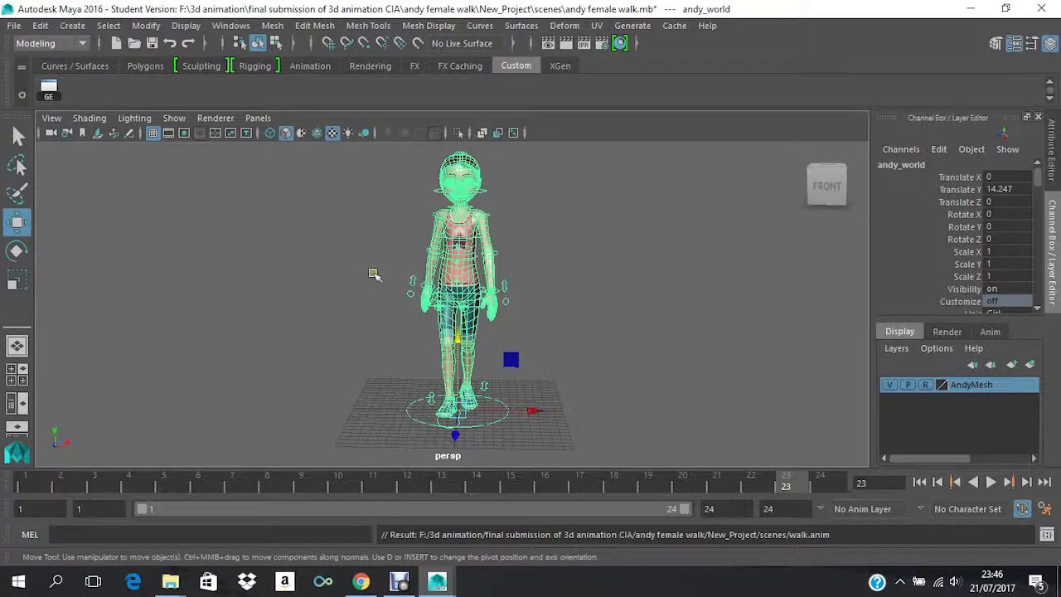
pyautogui.moveTo(453, 590)
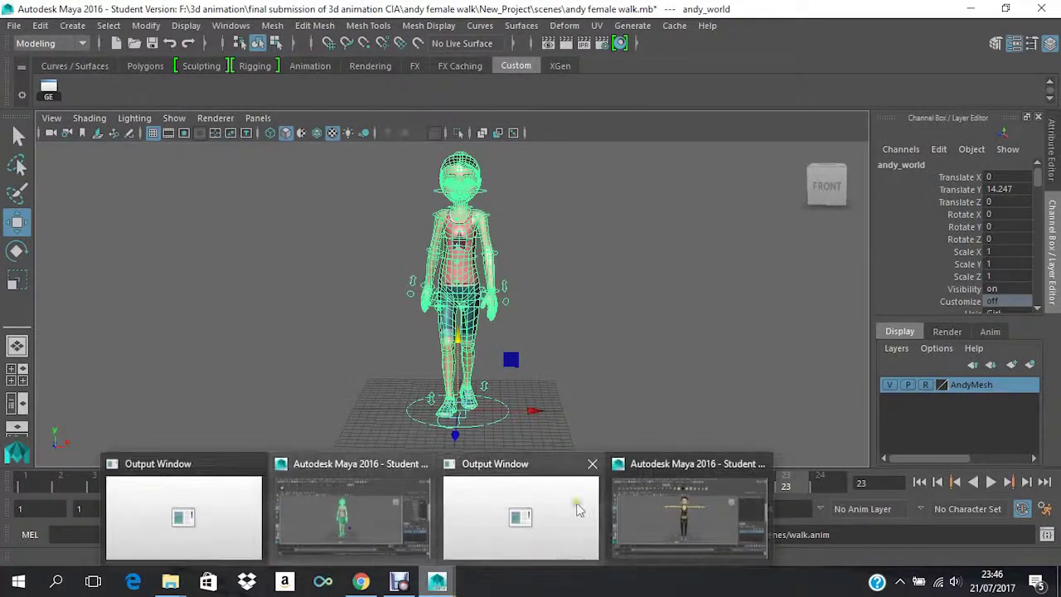
pyautogui.click(661, 507)
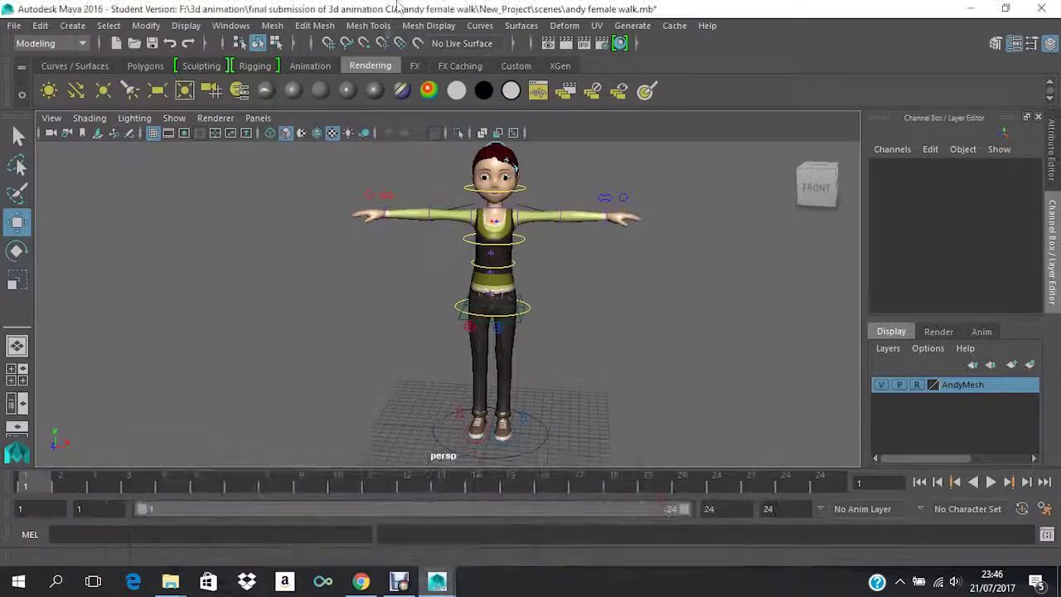
pyautogui.keyDown('alt'); pyautogui.moveTo(602, 332); pyautogui.dragTo(434, 351); pyautogui.keyUp('alt')
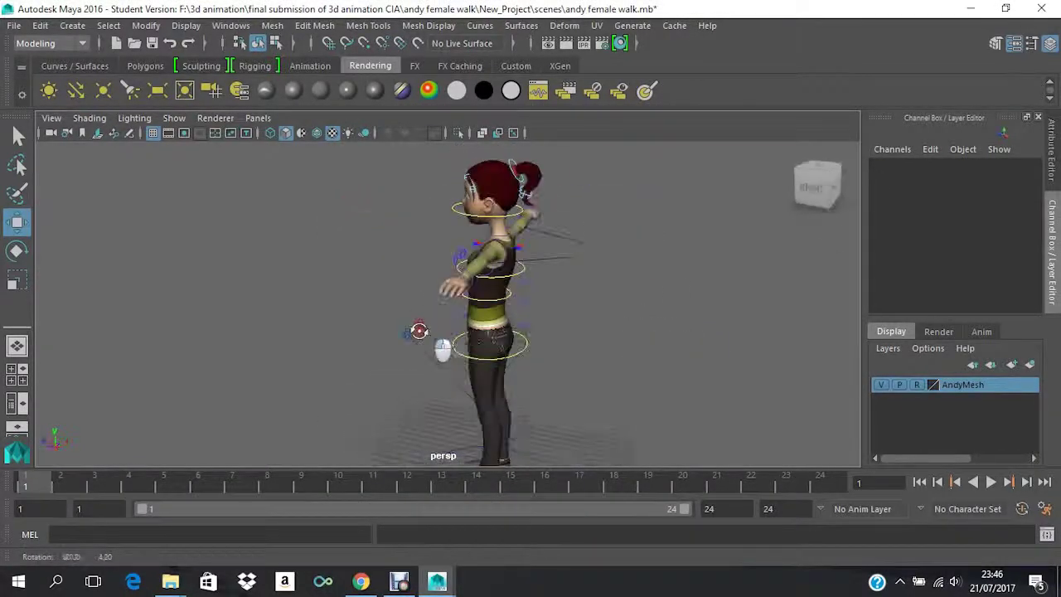
pyautogui.keyDown('alt'); pyautogui.moveTo(570, 297); pyautogui.dragTo(630, 288); pyautogui.keyUp('alt')
pyautogui.scroll(-3, 580, 265)
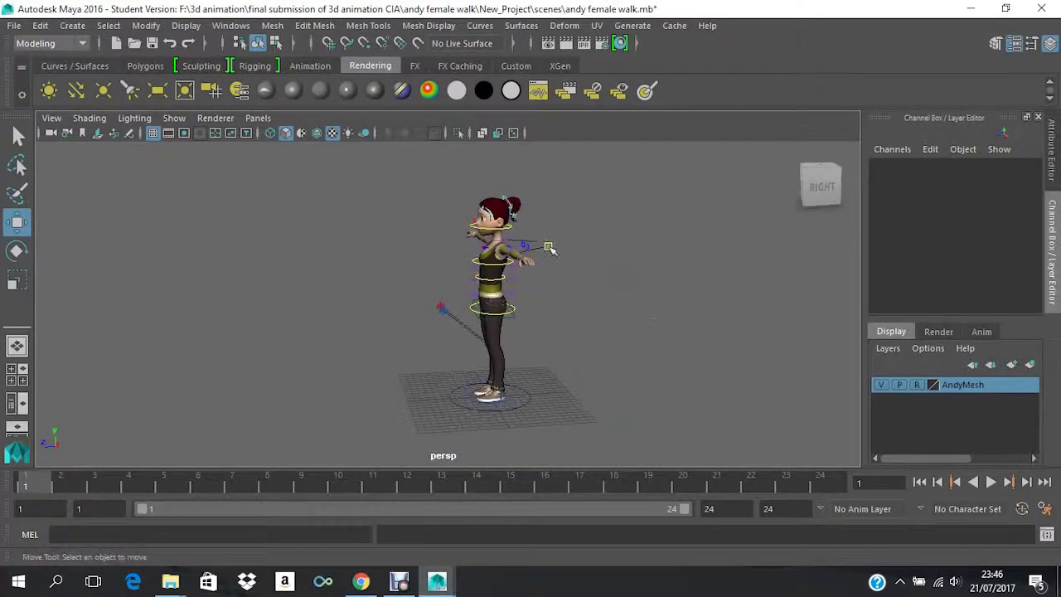
pyautogui.scroll(3, 492, 300)
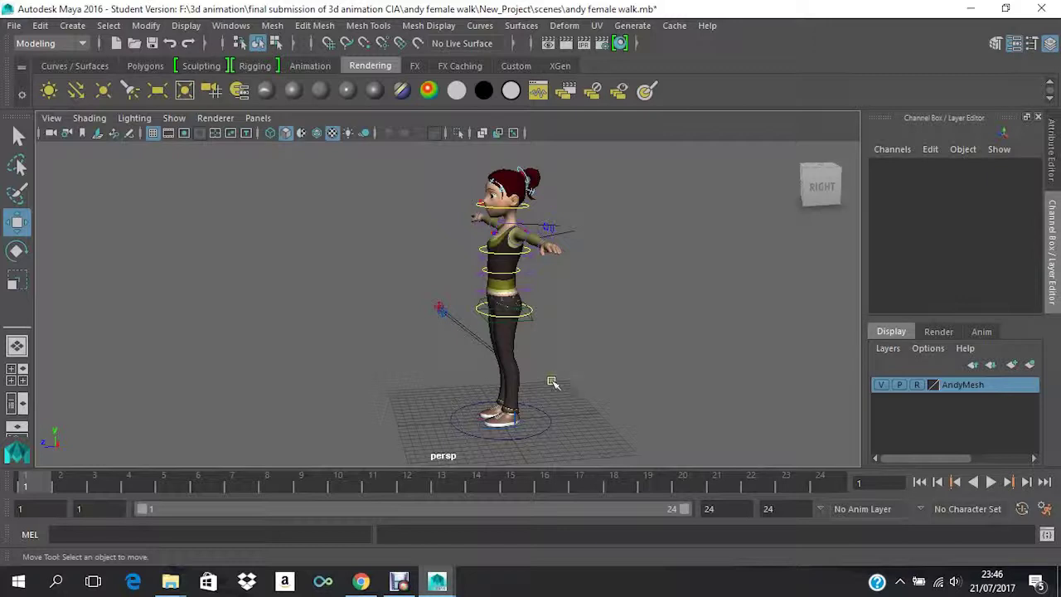
pyautogui.keyDown('alt'); pyautogui.moveTo(550, 384); pyautogui.dragTo(516, 351); pyautogui.keyUp('alt')
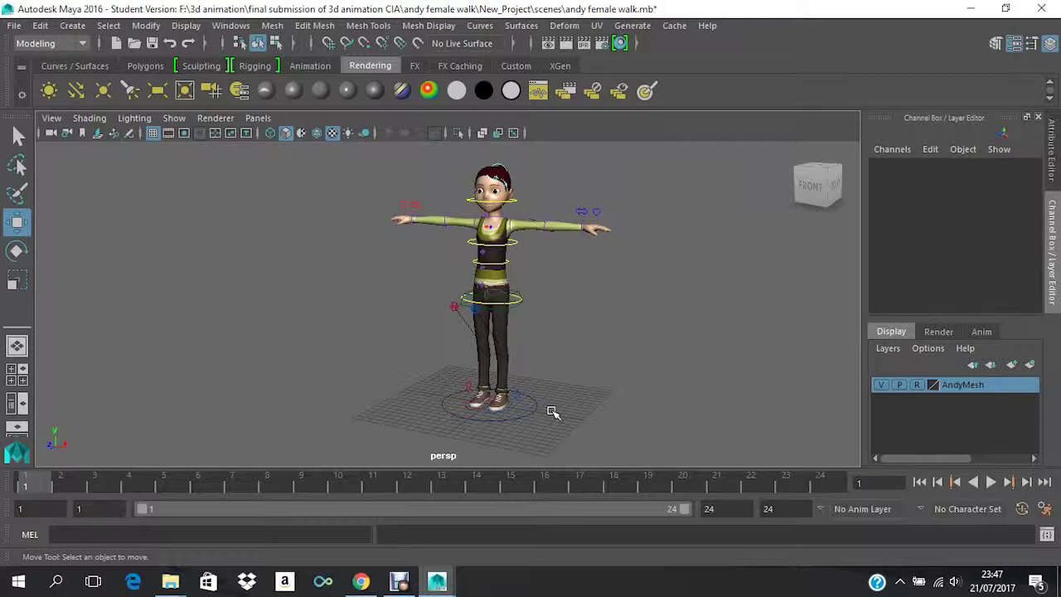
pyautogui.keyDown('alt'); pyautogui.moveTo(619, 386); pyautogui.dragTo(585, 407); pyautogui.keyUp('alt')
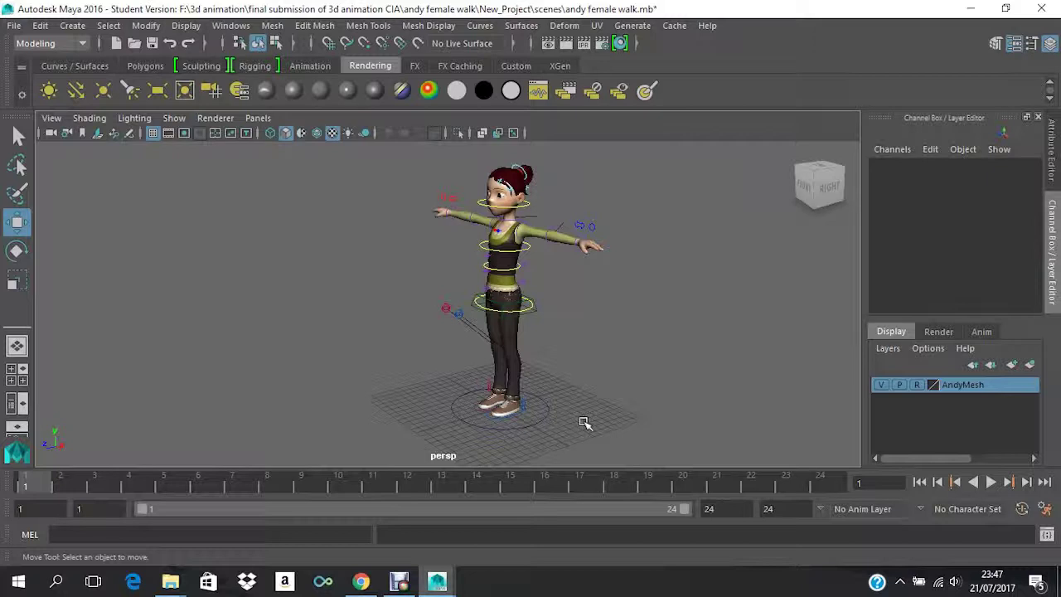
pyautogui.keyDown('alt'); pyautogui.moveTo(566, 393); pyautogui.dragTo(489, 403); pyautogui.keyUp('alt')
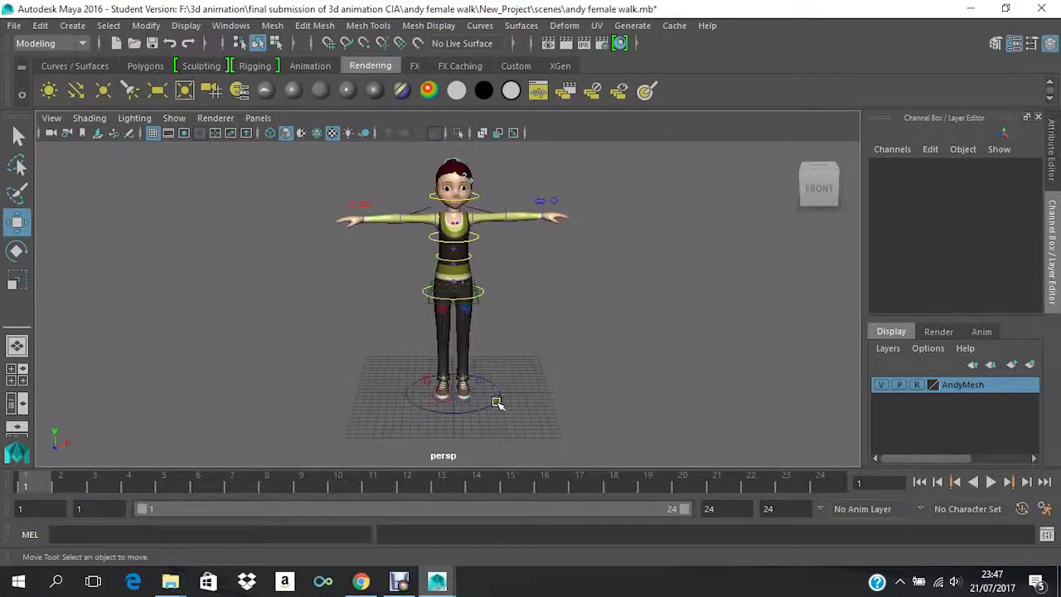
# - Select the world control and open the File > Import option box
pyautogui.click(494, 405)
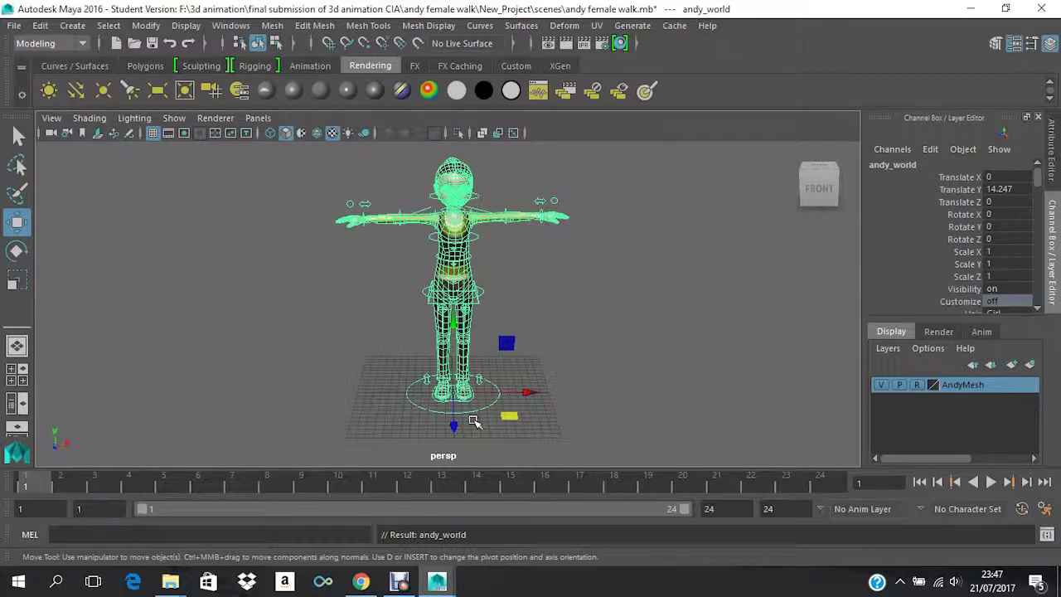
pyautogui.click(15, 26)
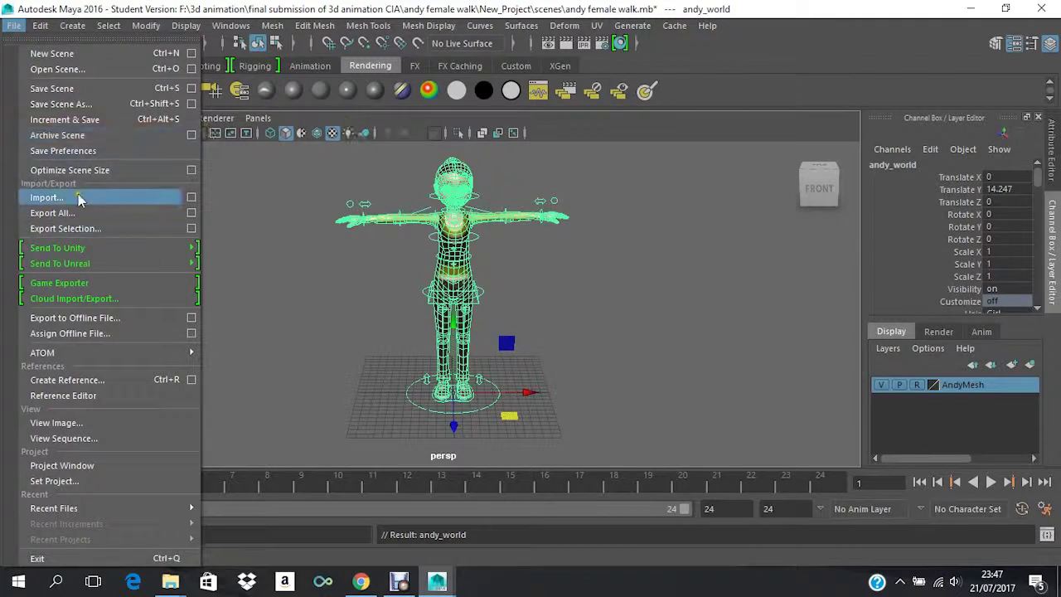
pyautogui.click(192, 199)
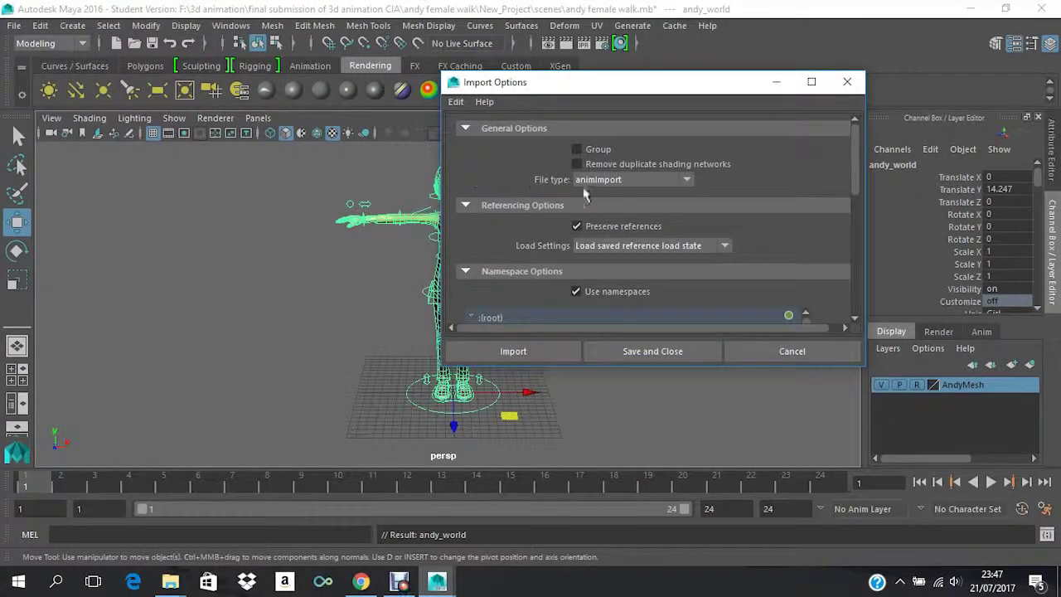
# - Scroll to File Type Specific Options, then drag the playback range end to 16 and back to 24
pyautogui.scroll(-5, 721, 191)
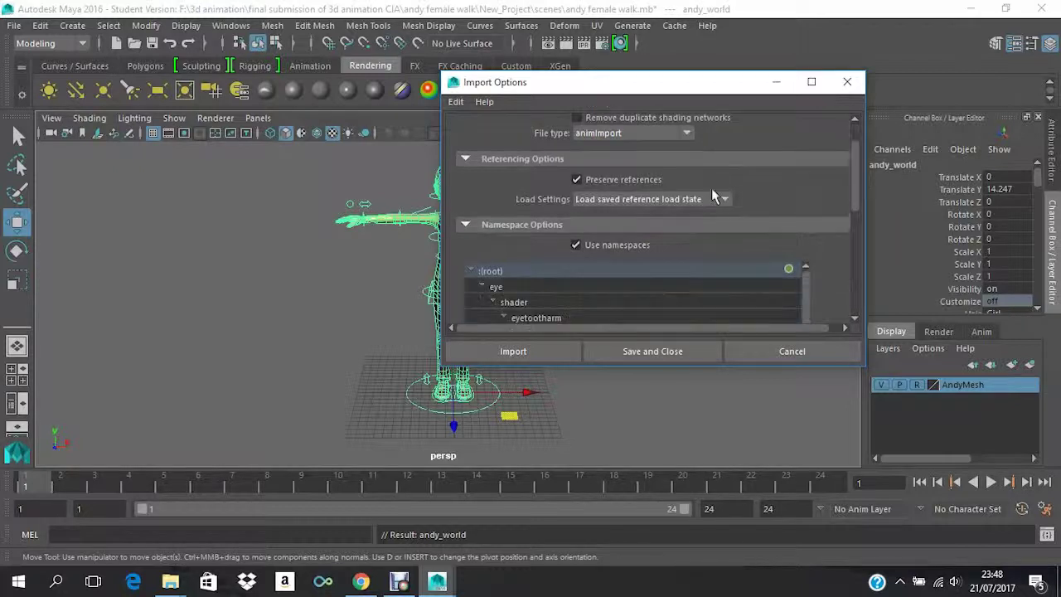
pyautogui.scroll(-5, 853, 221)
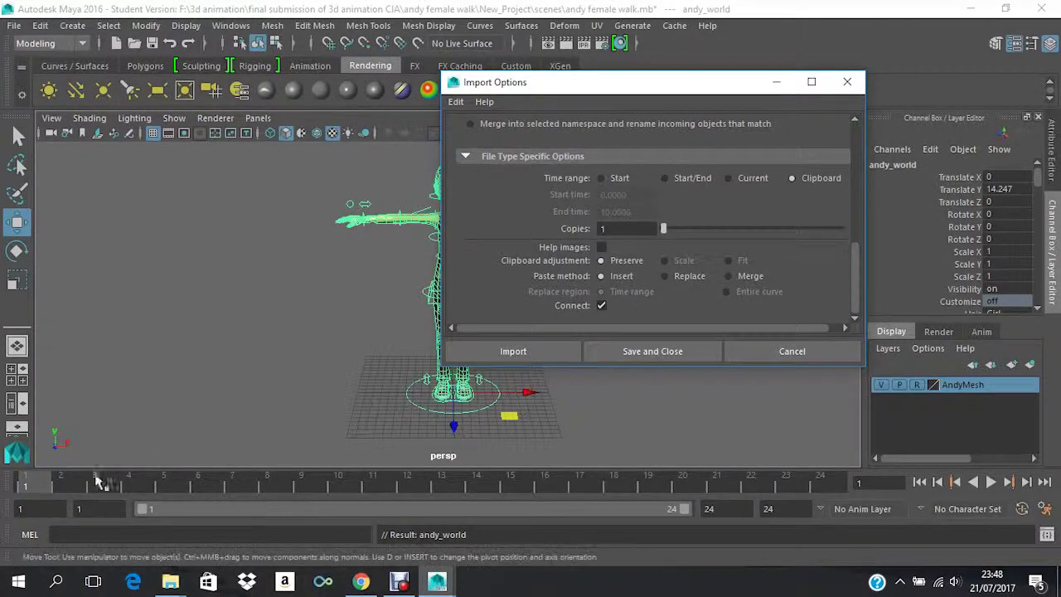
pyautogui.moveTo(680, 516); pyautogui.dragTo(511, 516)
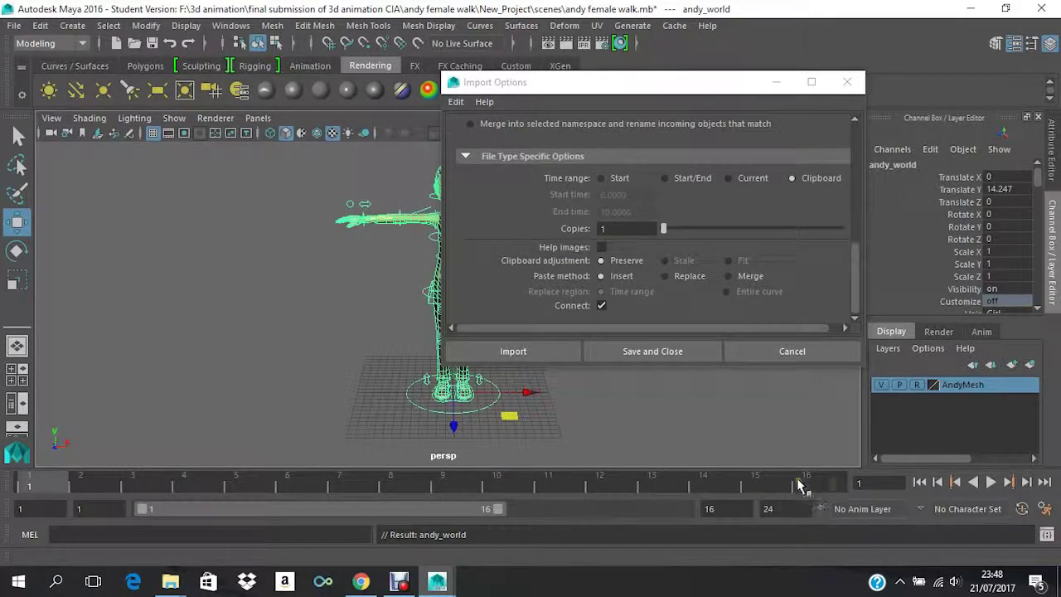
pyautogui.moveTo(500, 508); pyautogui.dragTo(678, 520)
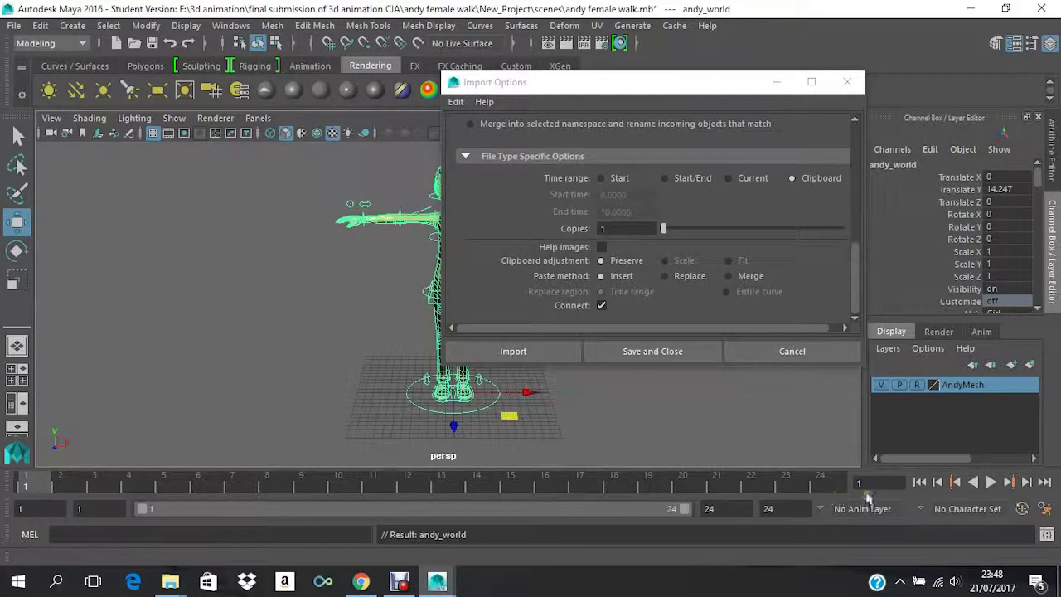
pyautogui.click(767, 509)
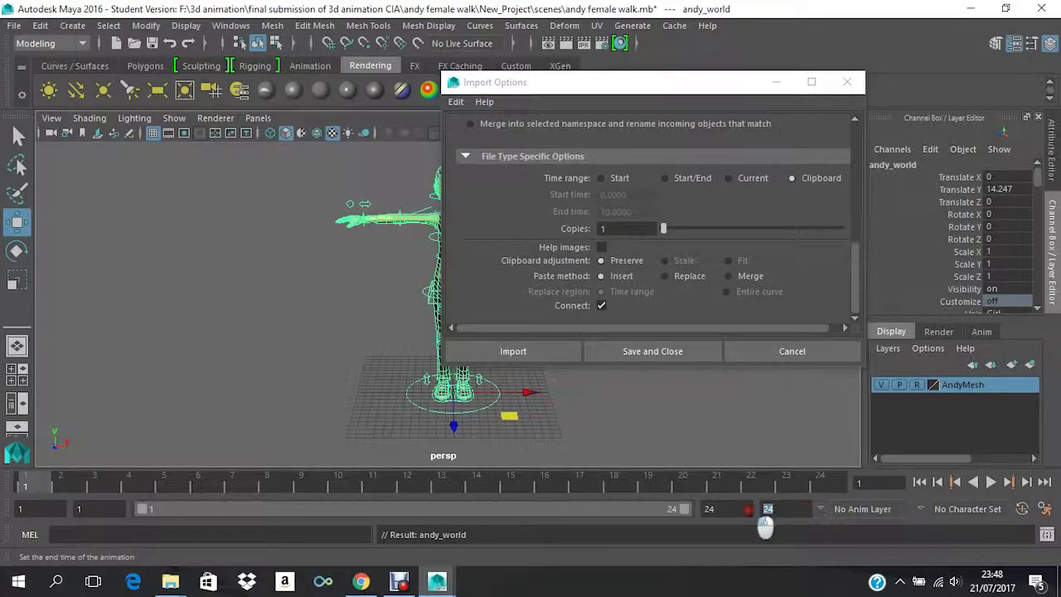
pyautogui.click(20, 509)
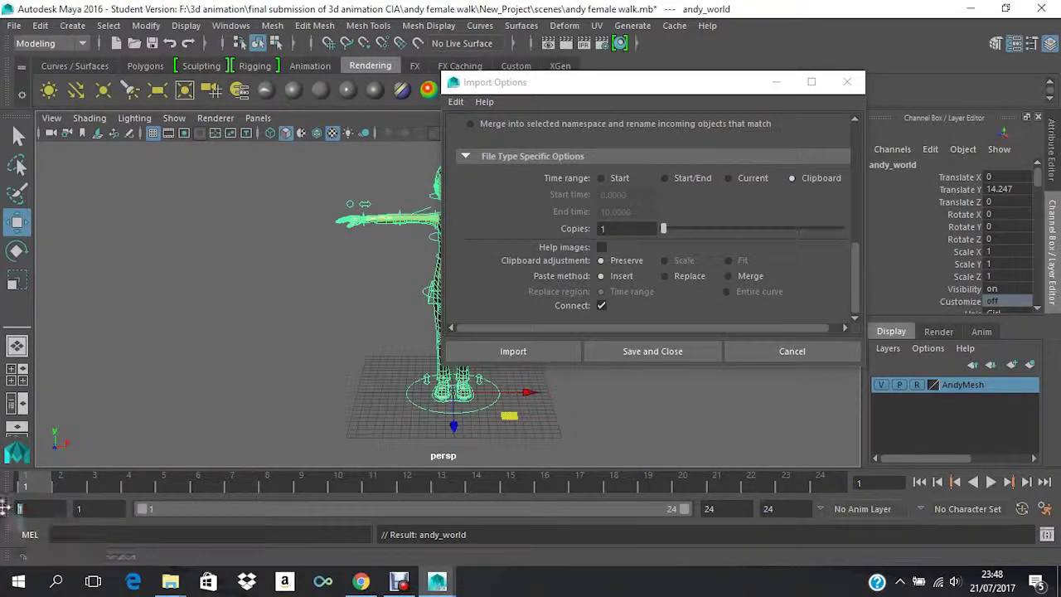
pyautogui.click(825, 269)
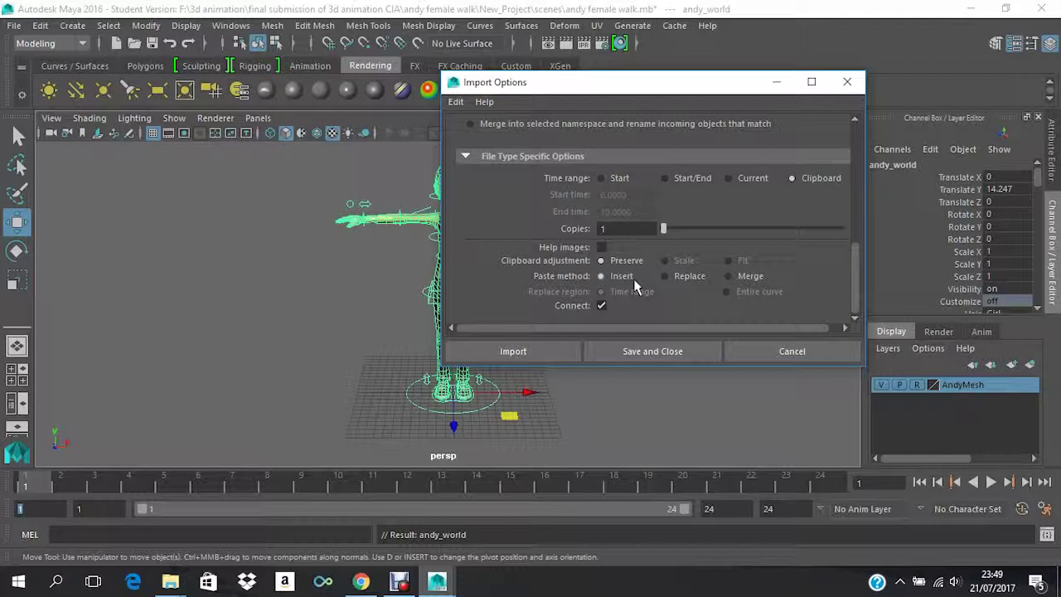
pyautogui.click(686, 276)
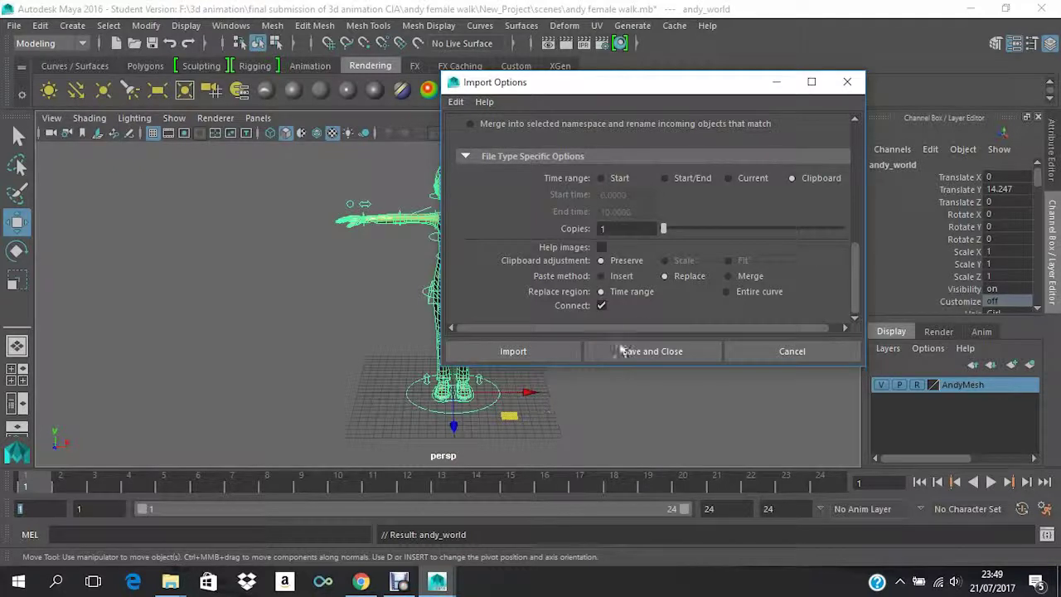
pyautogui.click(729, 276)
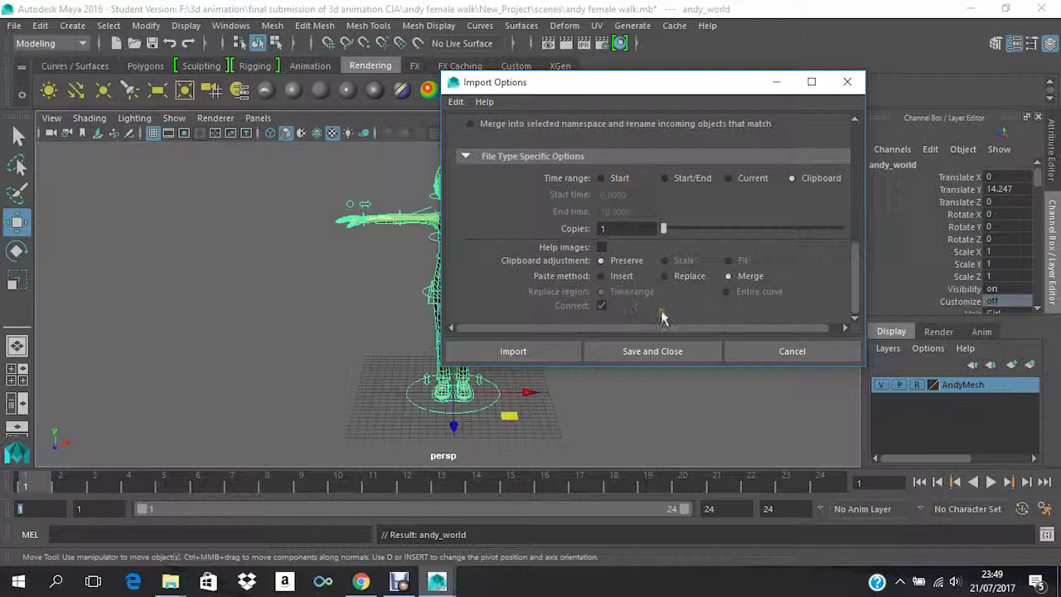
pyautogui.click(618, 281)
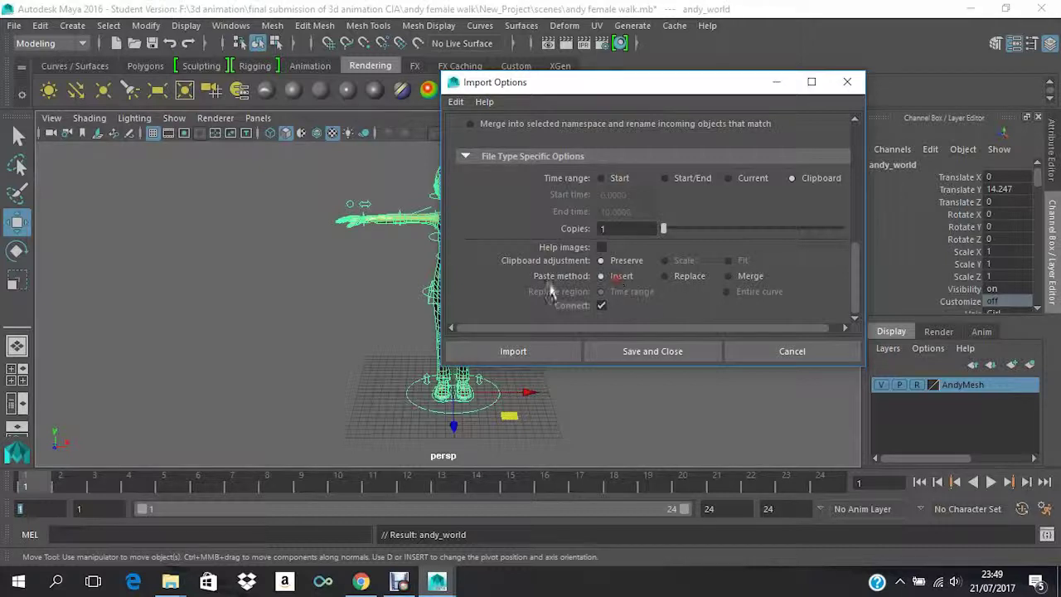
# - Pick walk.anim in the file browser and import it onto the female character
pyautogui.click(560, 352)
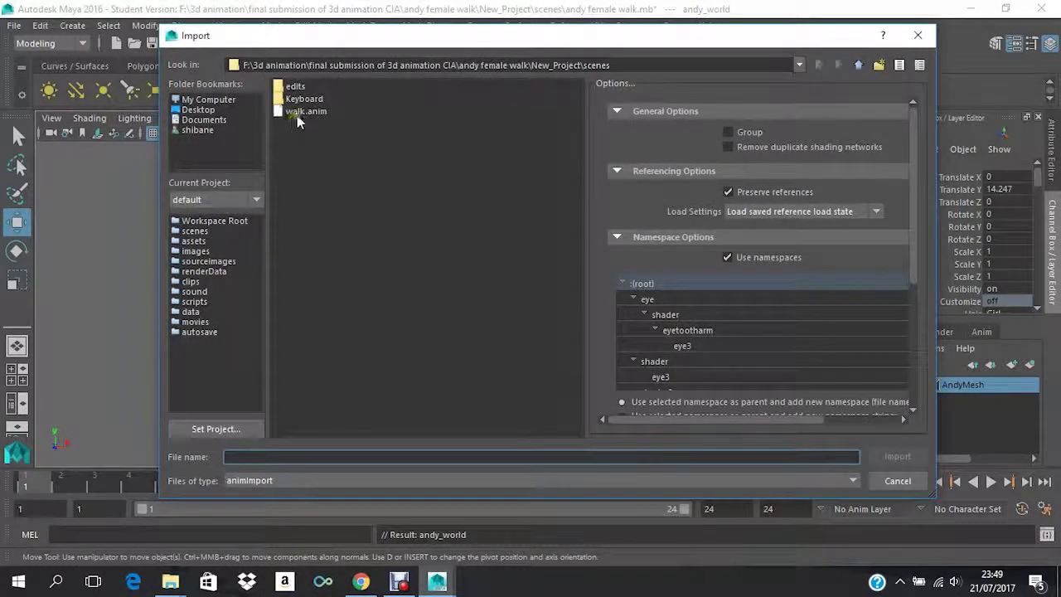
pyautogui.click(298, 112)
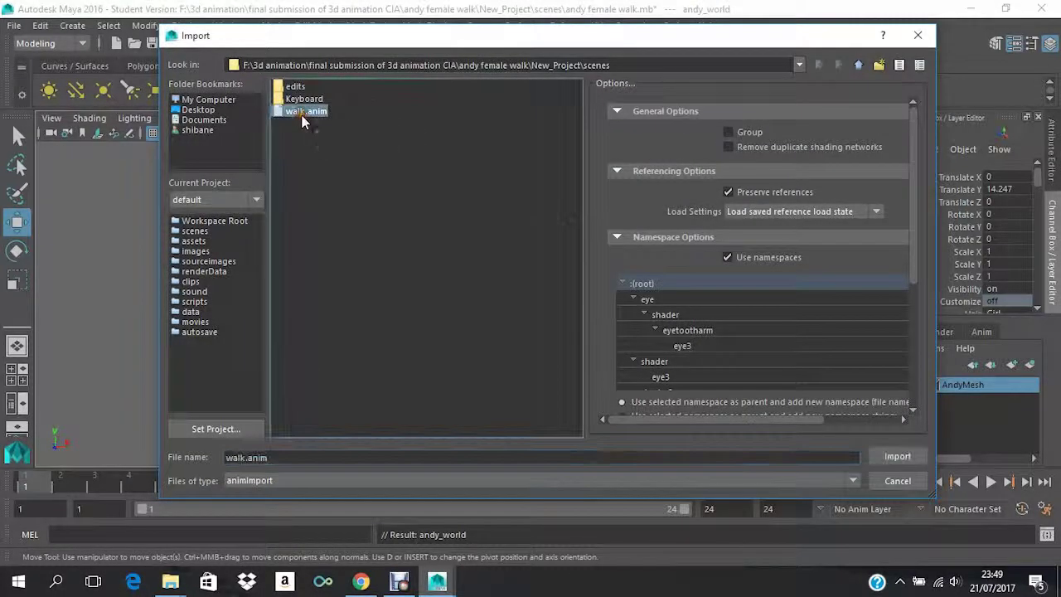
pyautogui.click(893, 457)
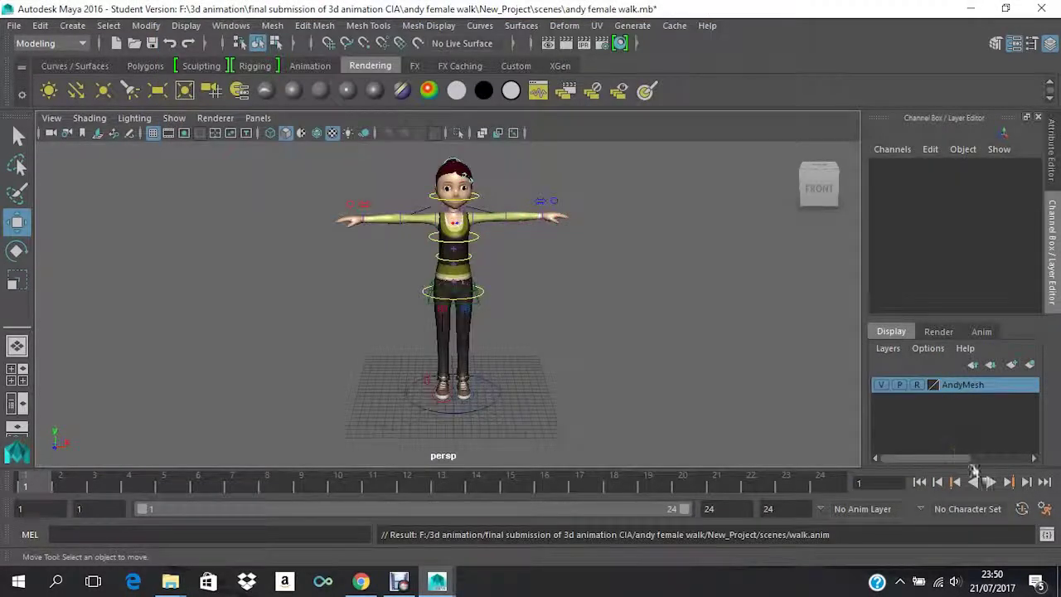
# - Play the imported walk and watch it from the side, front and an angled view
pyautogui.click(992, 483)
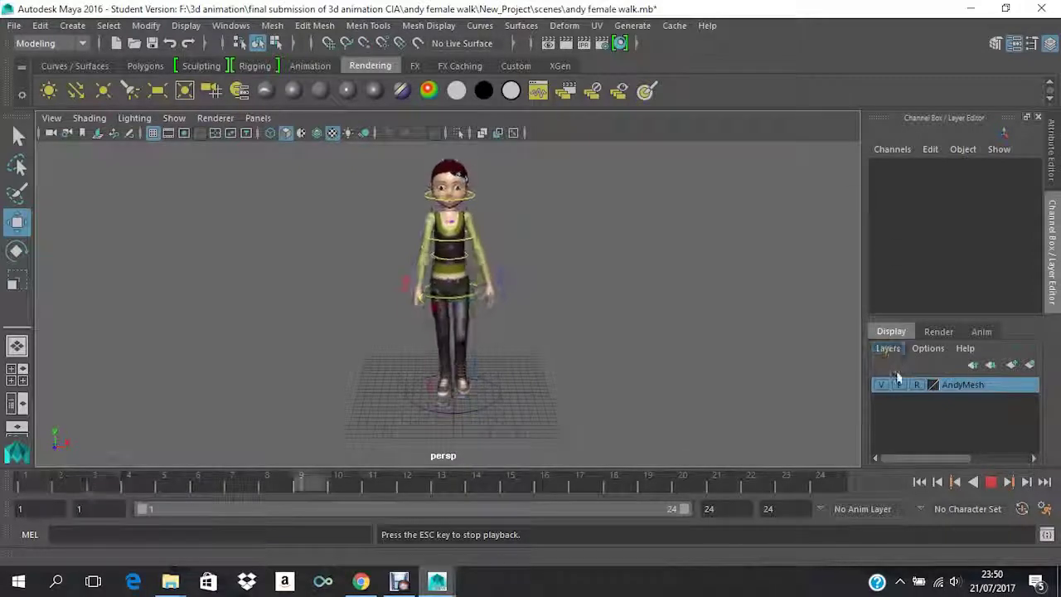
pyautogui.keyDown('alt'); pyautogui.moveTo(812, 346); pyautogui.dragTo(705, 329); pyautogui.keyUp('alt')
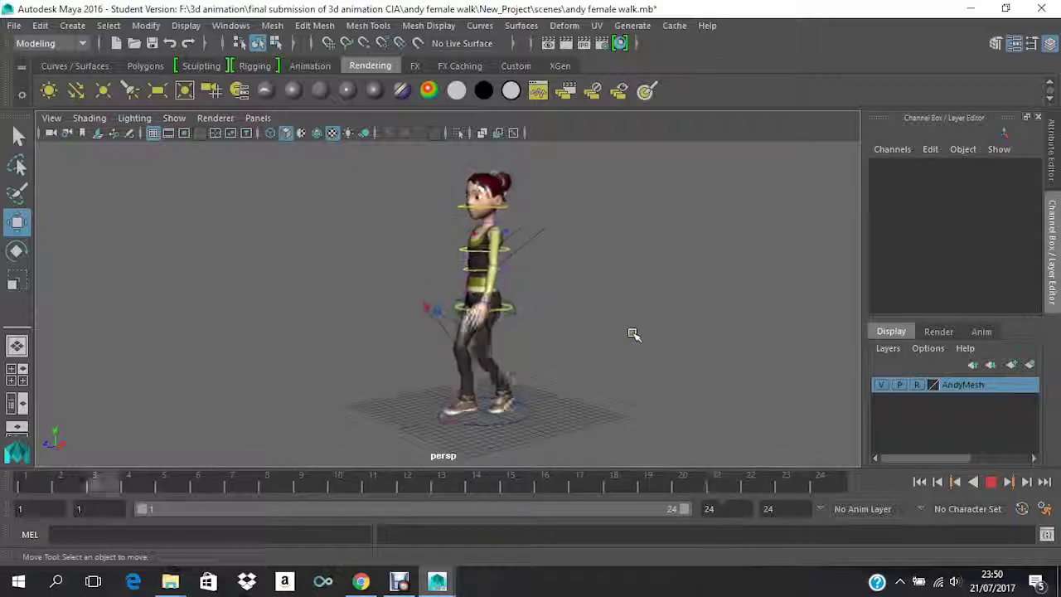
pyautogui.keyDown('alt'); pyautogui.moveTo(632, 331); pyautogui.dragTo(713, 336); pyautogui.keyUp('alt')
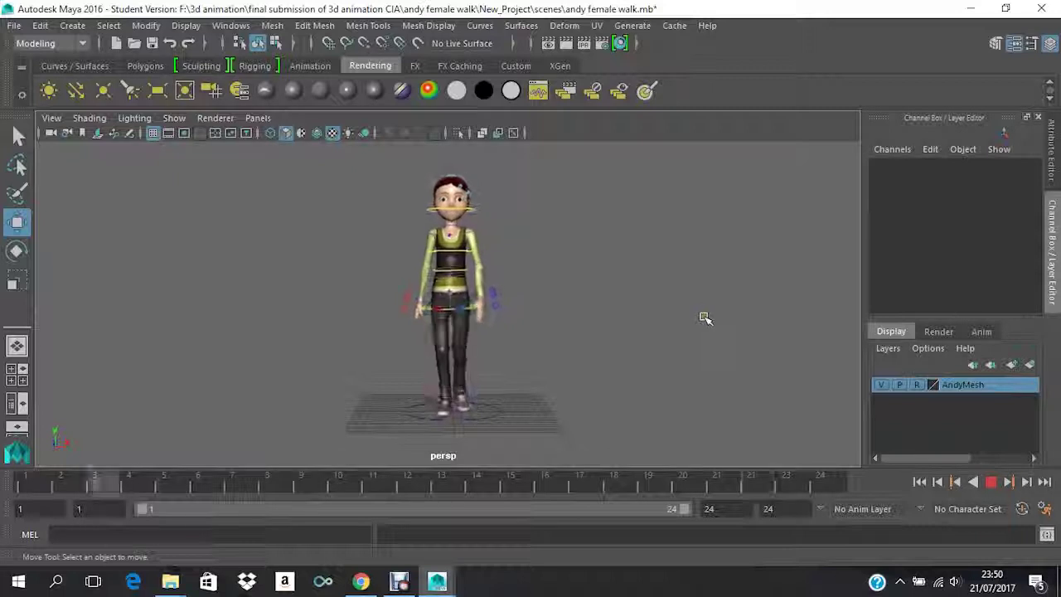
pyautogui.keyDown('alt'); pyautogui.moveTo(716, 323); pyautogui.dragTo(617, 256); pyautogui.keyUp('alt')
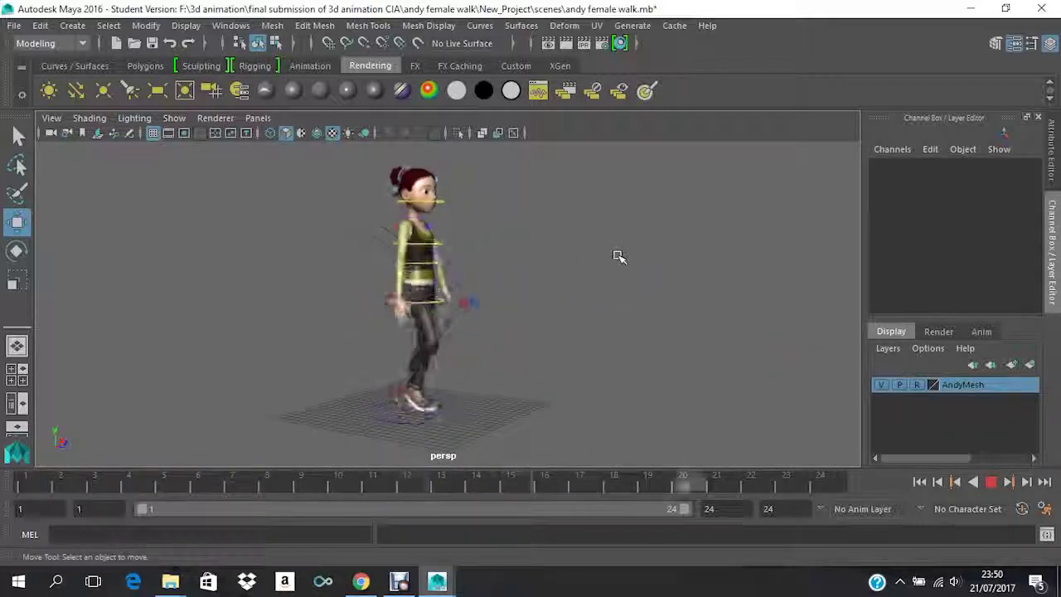